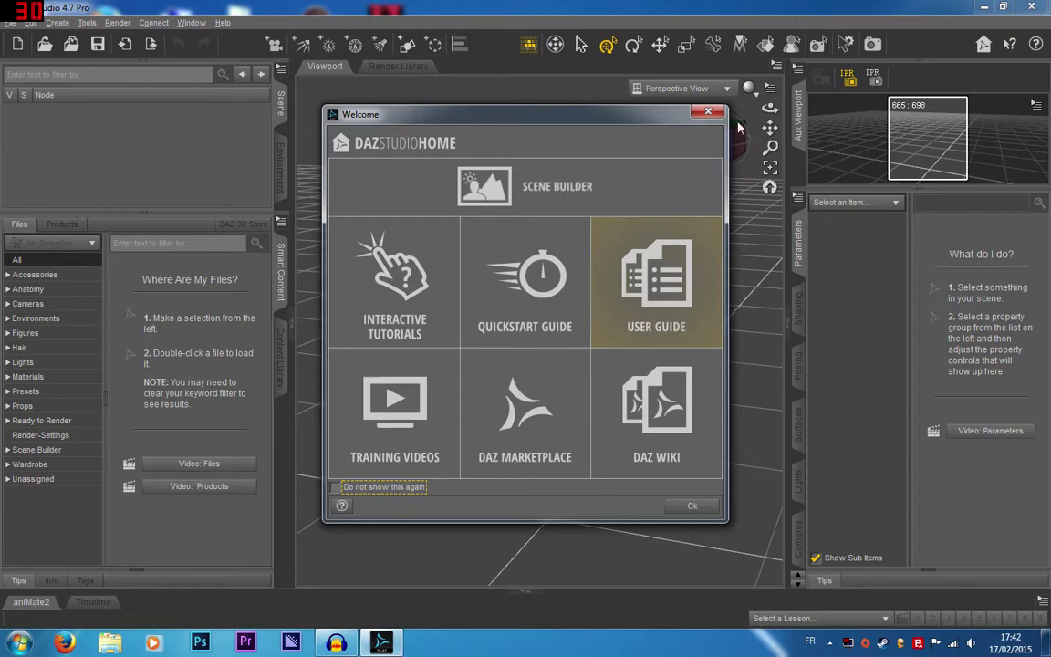
Step: Close the welcome window
left_click(708, 112)
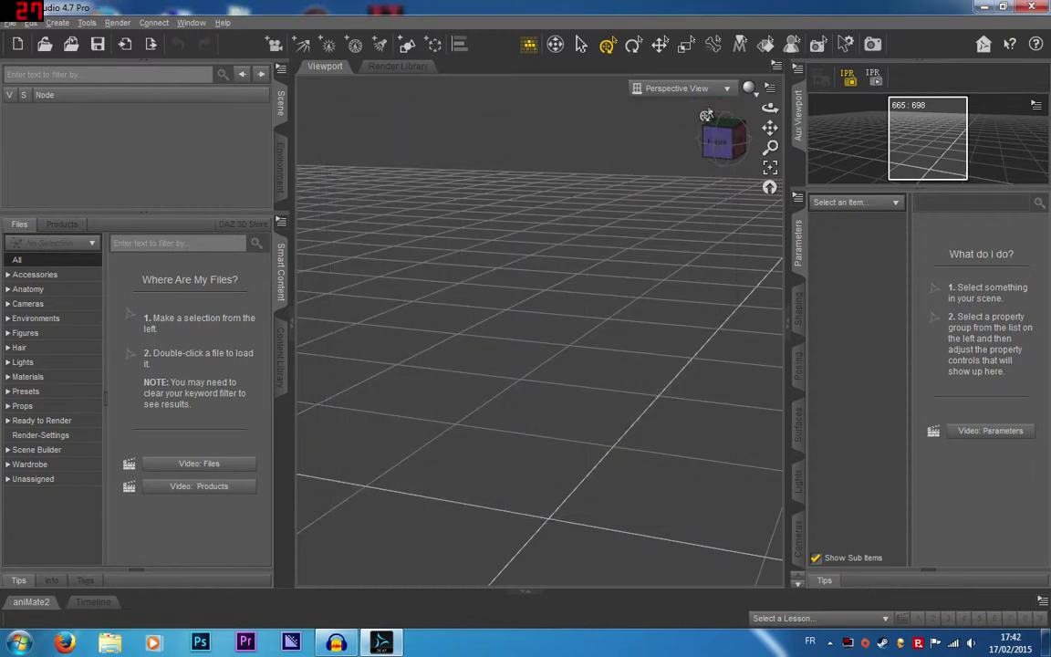
left_click(31, 21)
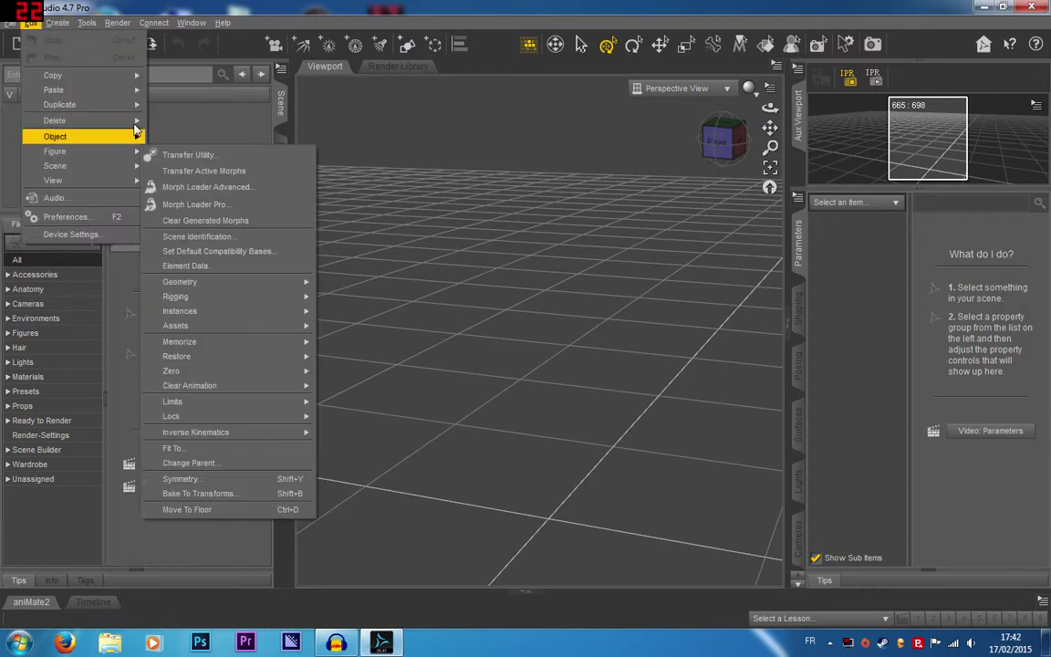
mouse_move(136, 136)
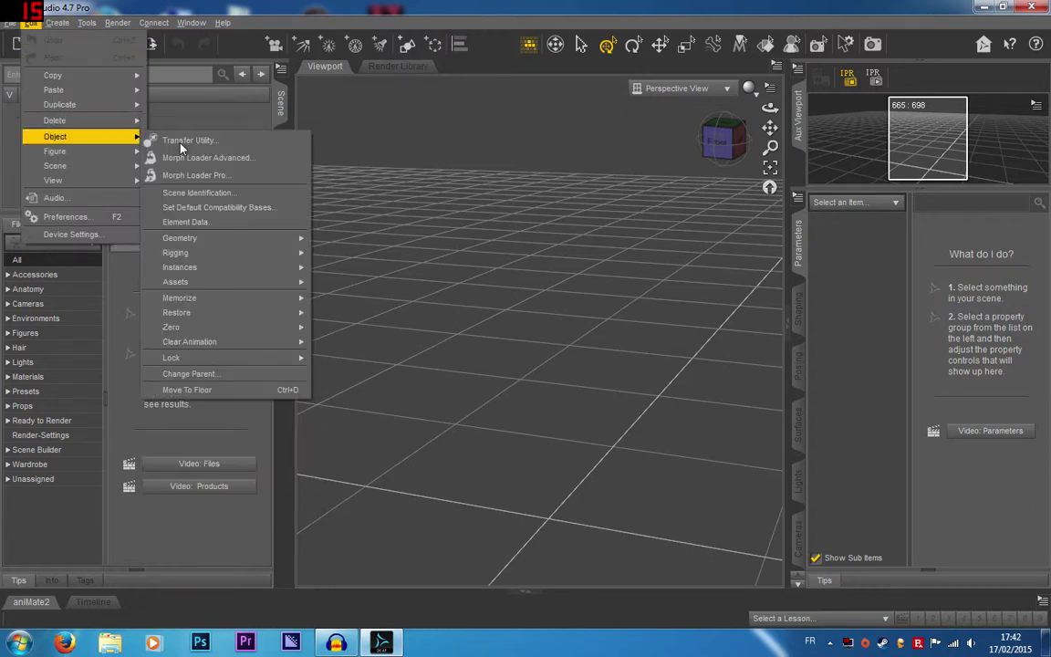
mouse_move(297, 238)
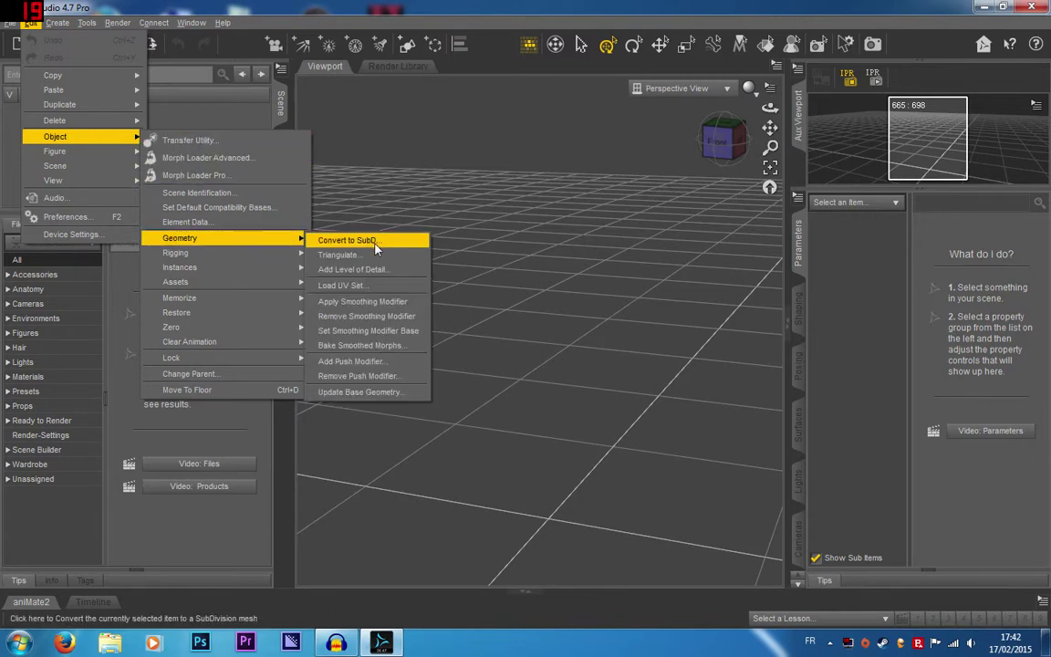
left_click(387, 214)
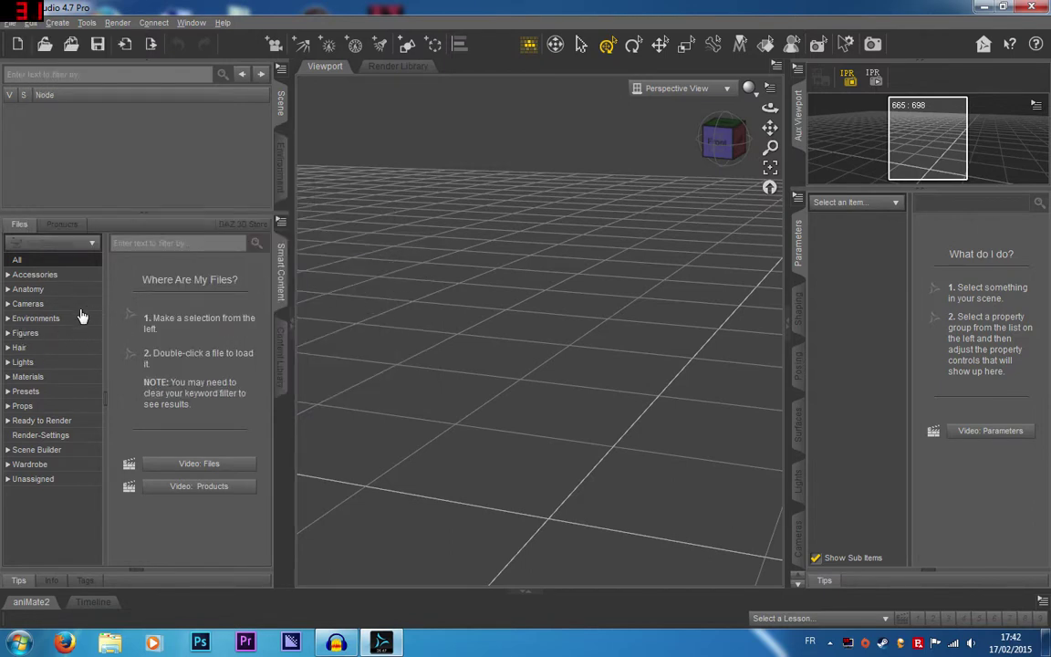
Step: Create a cube primitive at the world center with a size of 1 m and 1 division
left_click(407, 46)
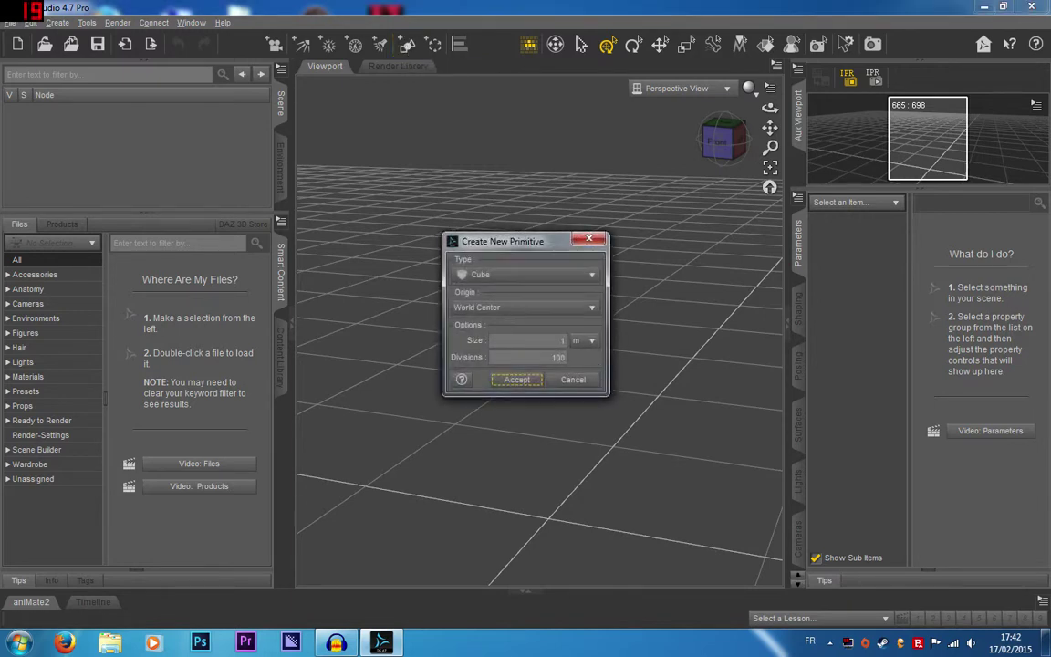
type("1")
key("Return")
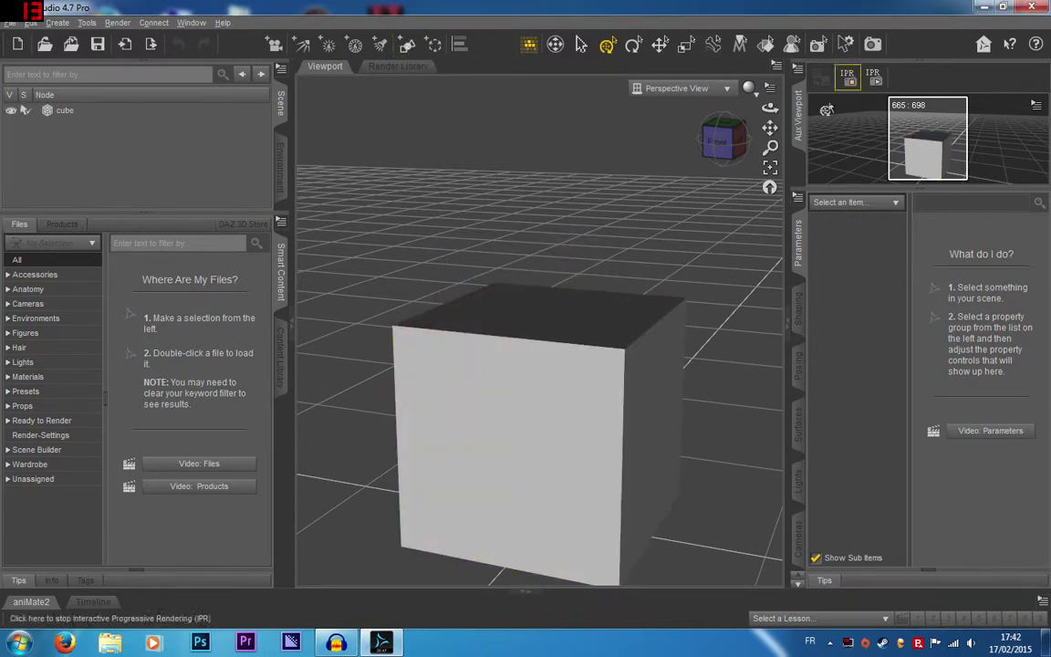
left_click(603, 312)
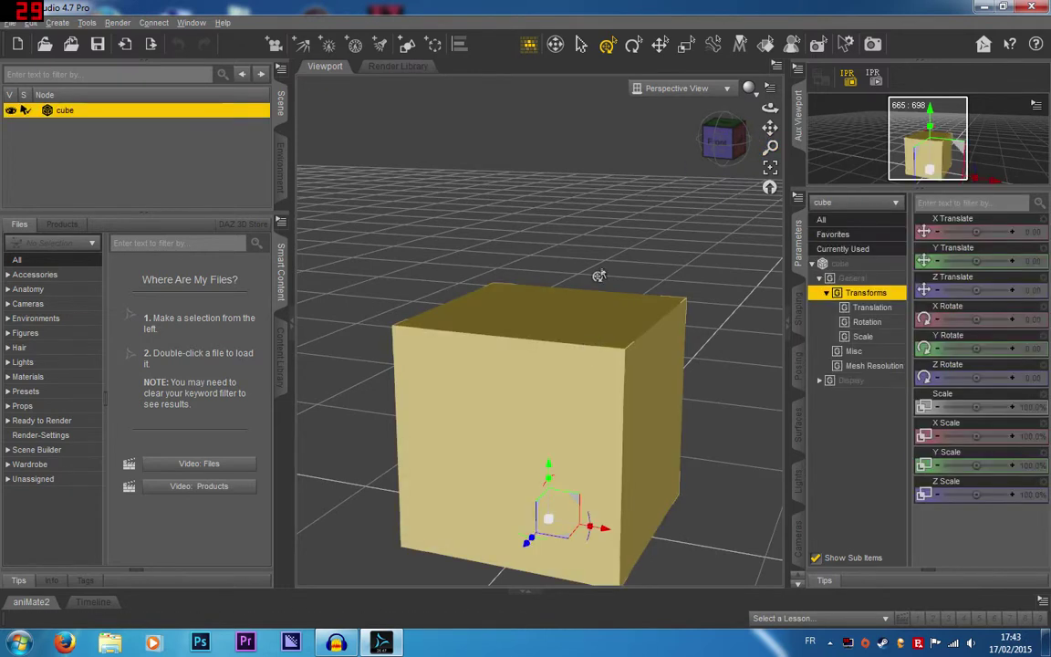
left_click(31, 22)
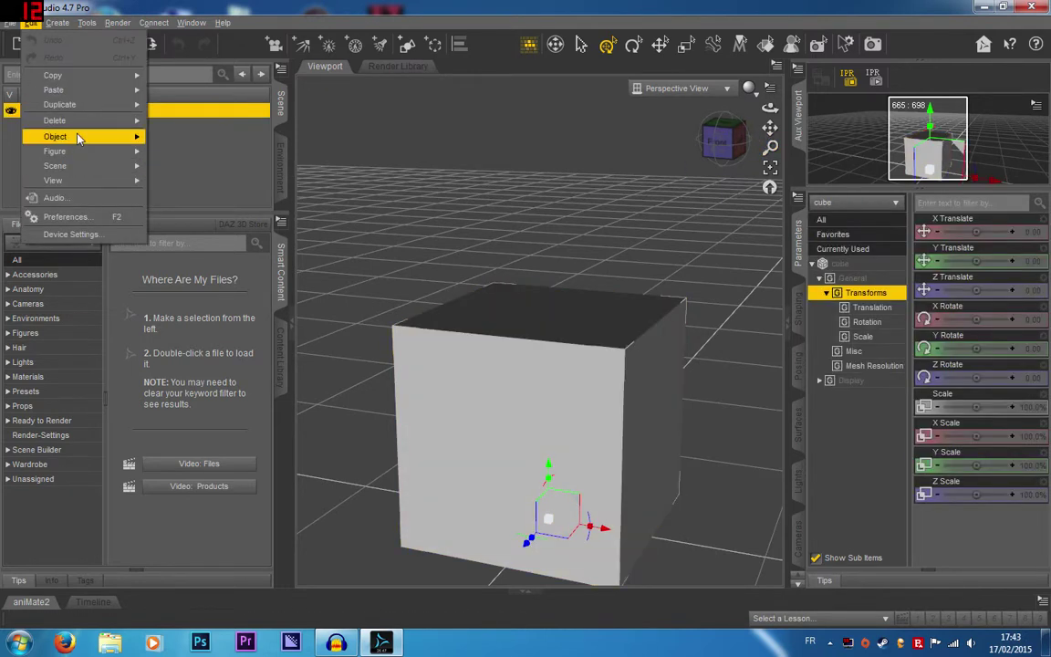
mouse_move(78, 136)
left_click(754, 89)
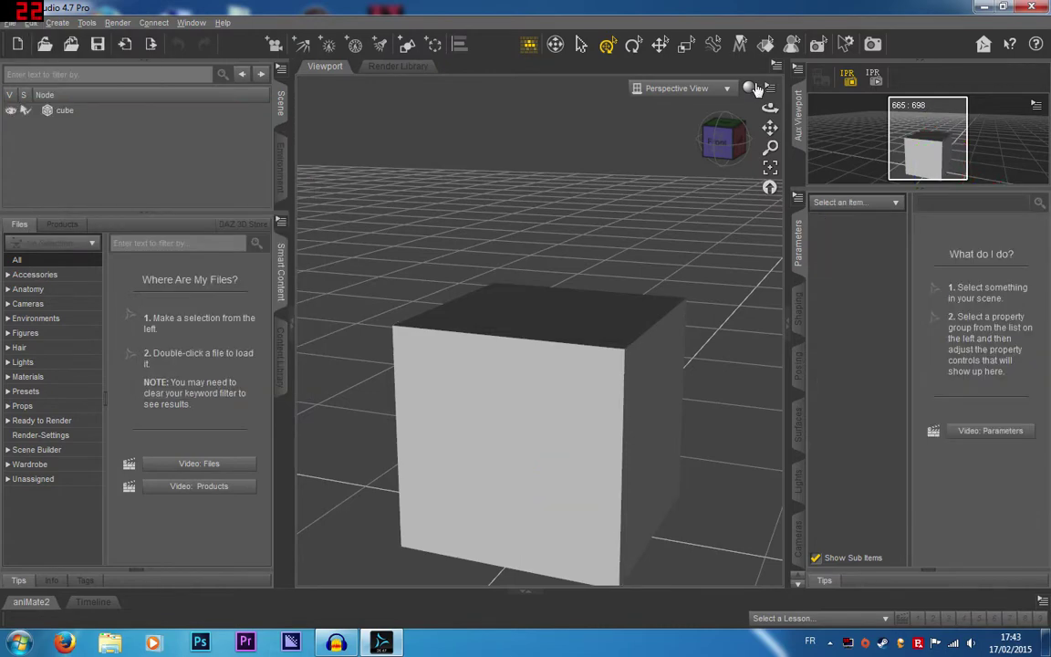
Step: Switch the perspective viewport's draw style to Wireframe
left_click(753, 90)
left_click(746, 132)
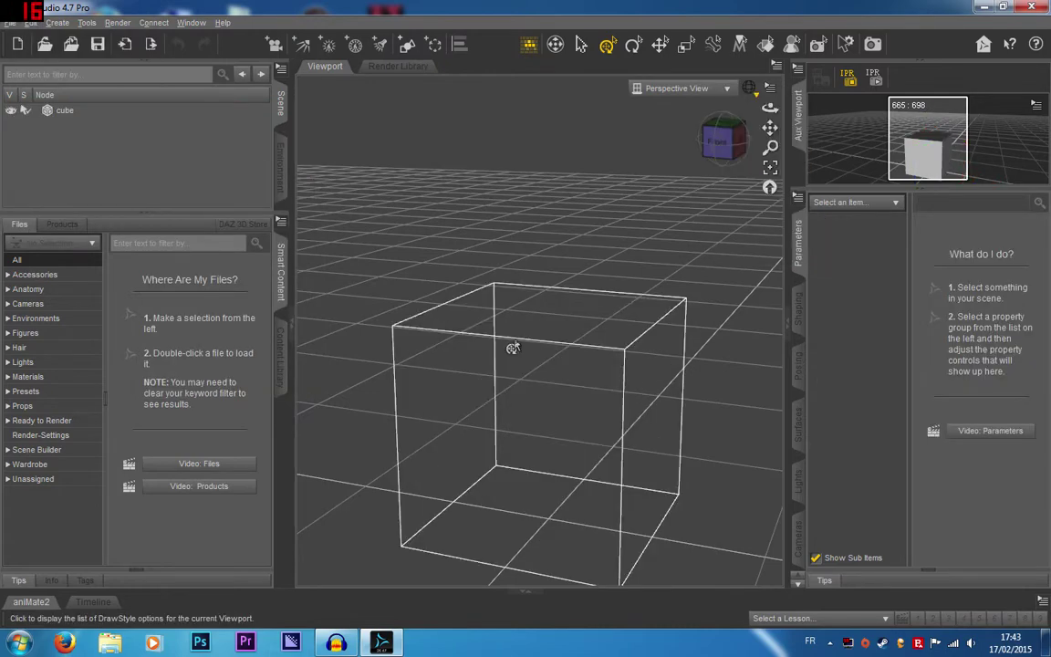
left_click_drag(735, 140, 731, 130)
Step: Try to convert the cube to a subdivision mesh with Convert to SubD
left_click(71, 26)
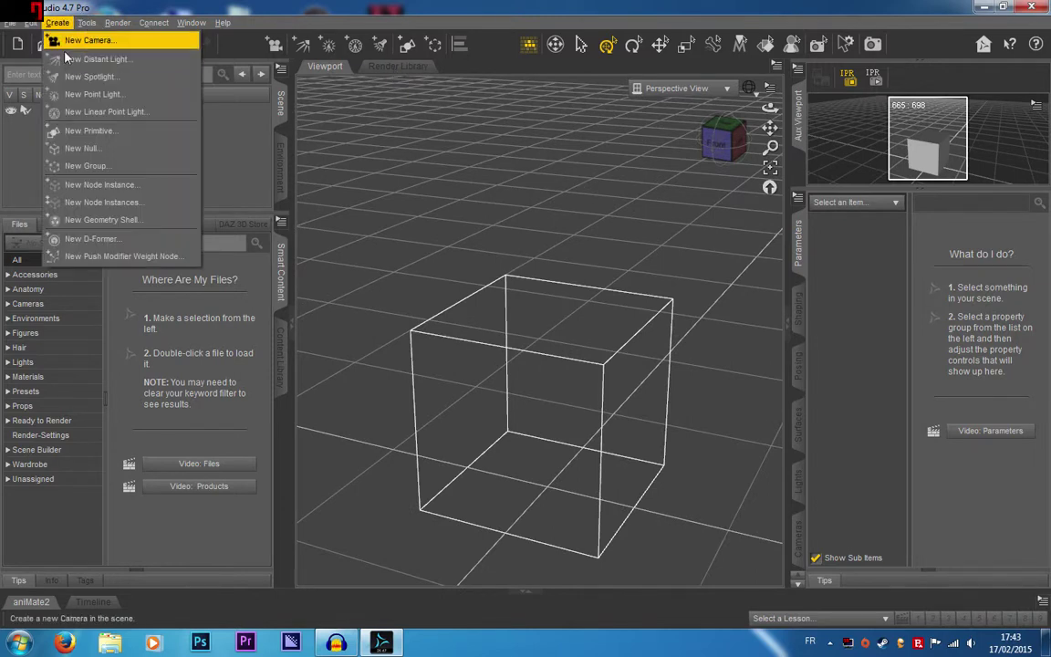
mouse_move(35, 28)
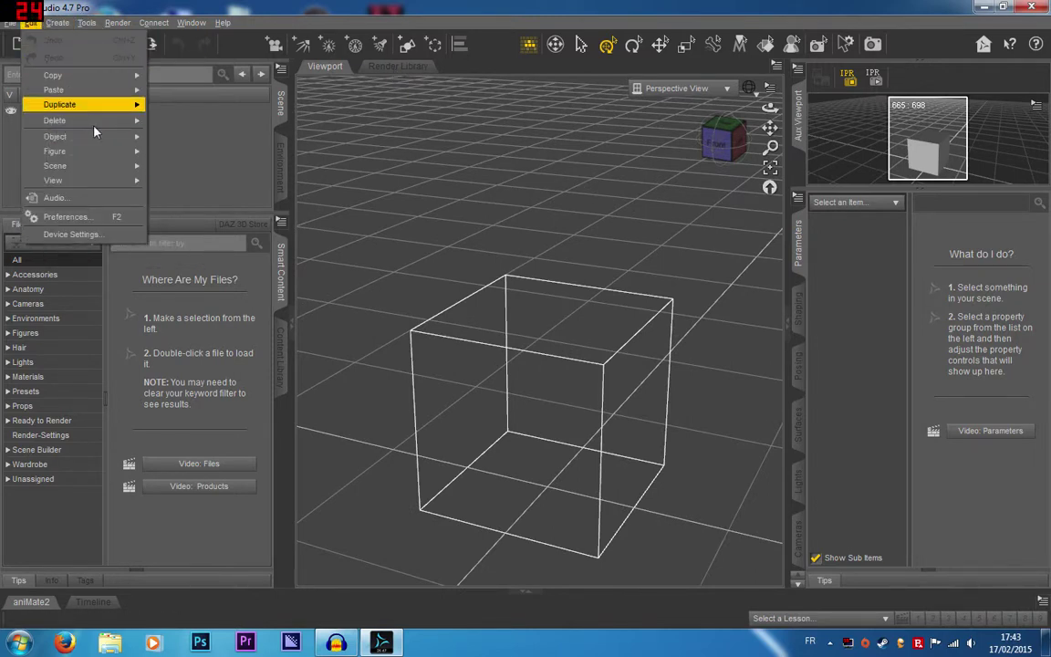
mouse_move(95, 136)
mouse_move(290, 237)
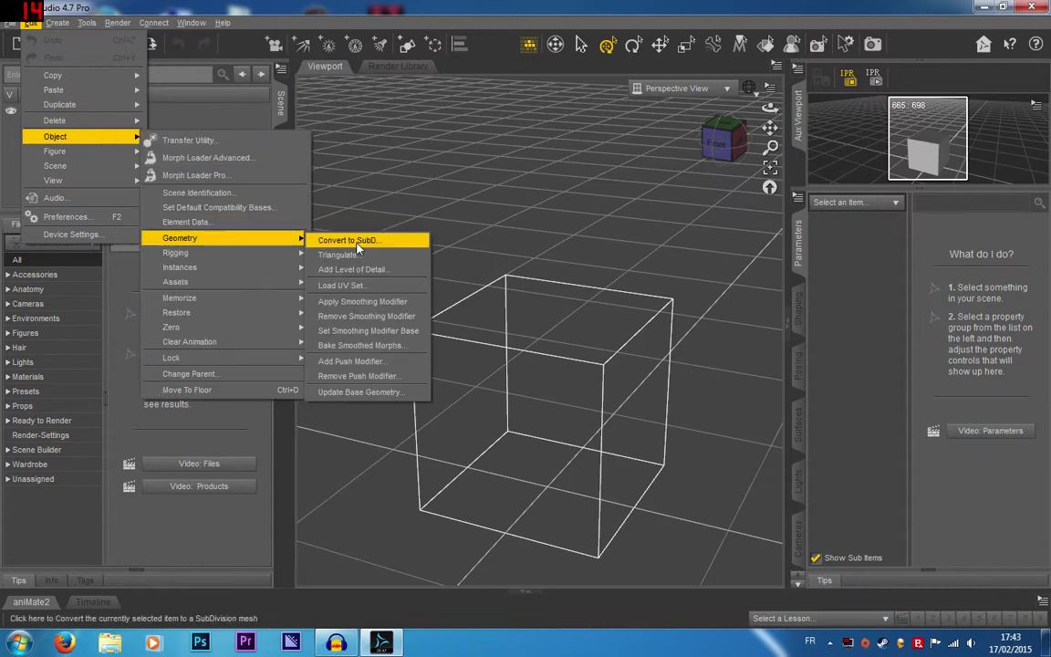
left_click(358, 238)
Step: Select the cube in the viewport and convert its geometry to SubD
left_click(537, 339)
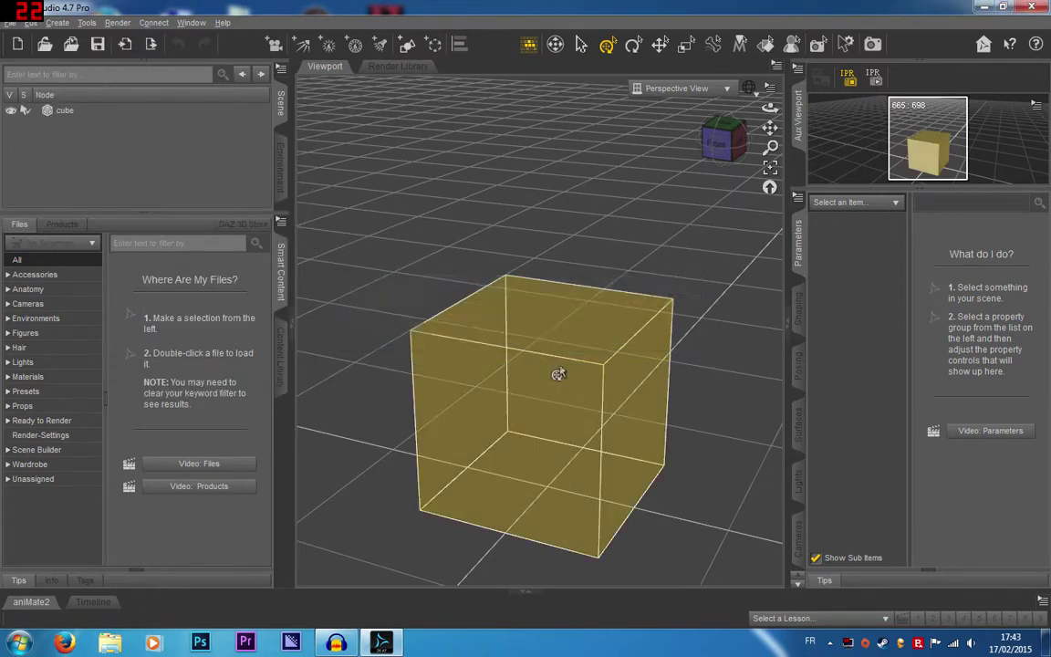
left_click(558, 370)
left_click(33, 23)
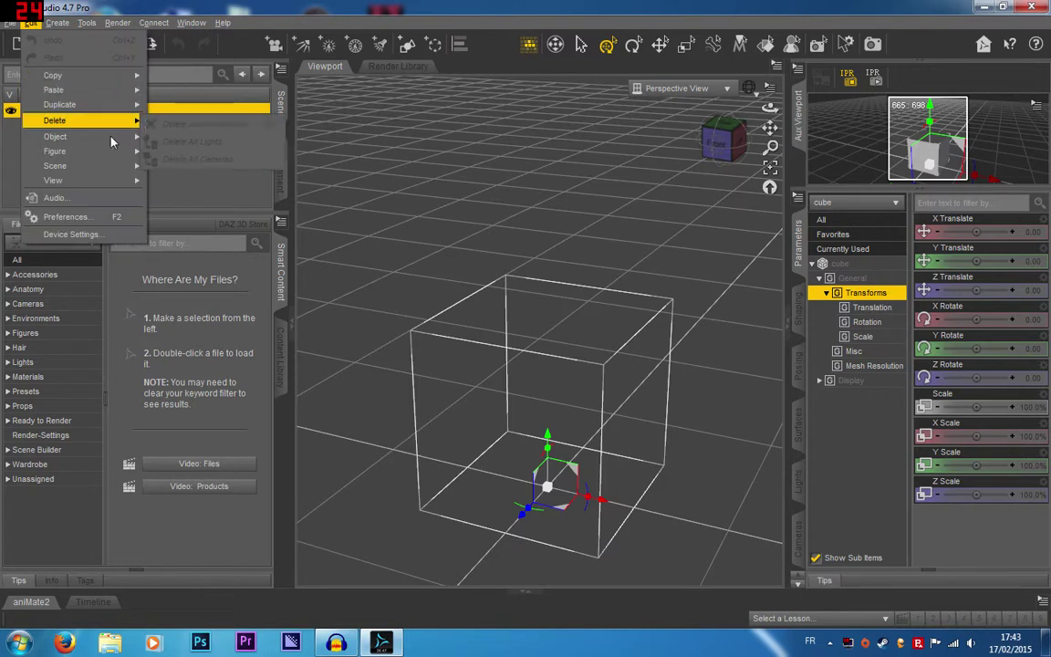
mouse_move(89, 136)
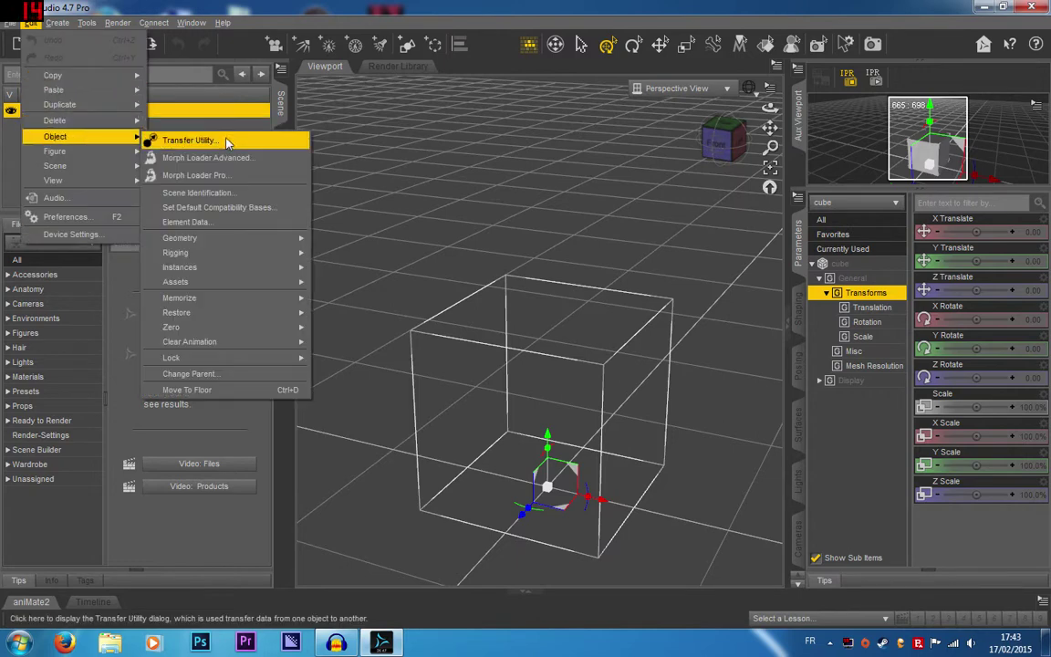
mouse_move(292, 237)
left_click(345, 241)
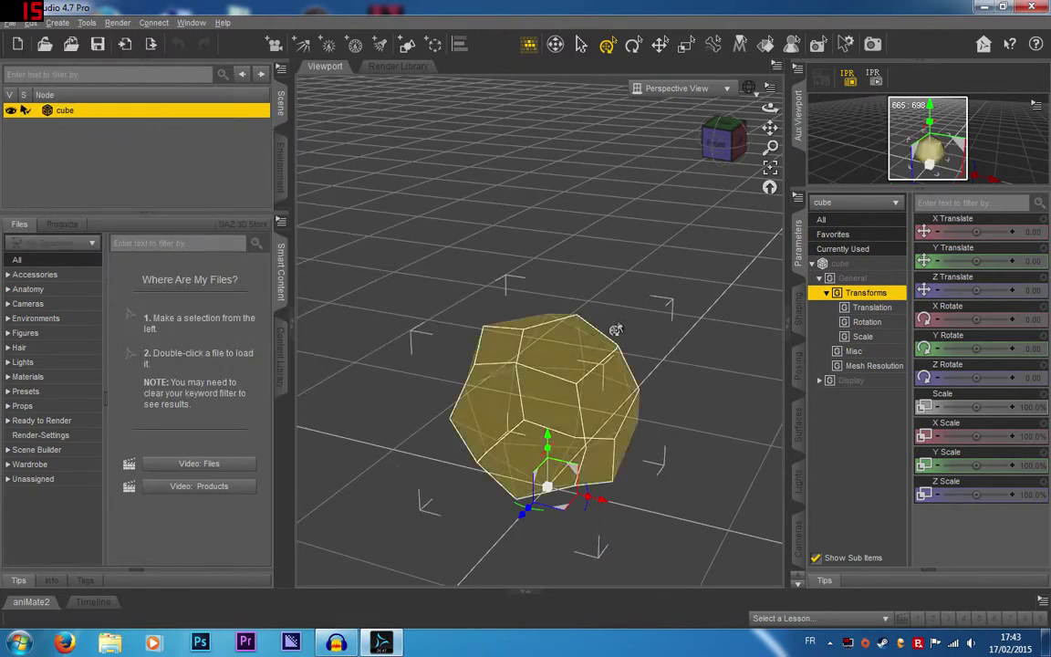
Step: Preview the converted cube in the Smooth Shaded draw style, and return the viewport to Wireframe
mouse_move(724, 135)
left_mouse_down()
mouse_move(766, 166)
mouse_move(803, 163)
mouse_move(849, 110)
mouse_move(730, 166)
mouse_move(729, 142)
left_mouse_up()
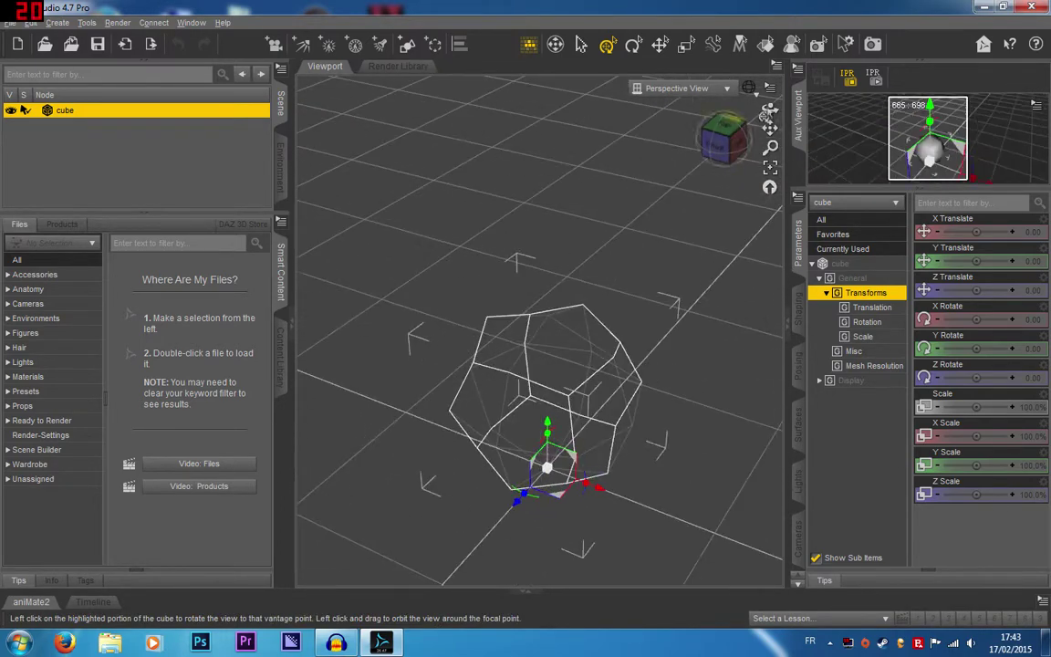
left_click(748, 88)
left_click(735, 208)
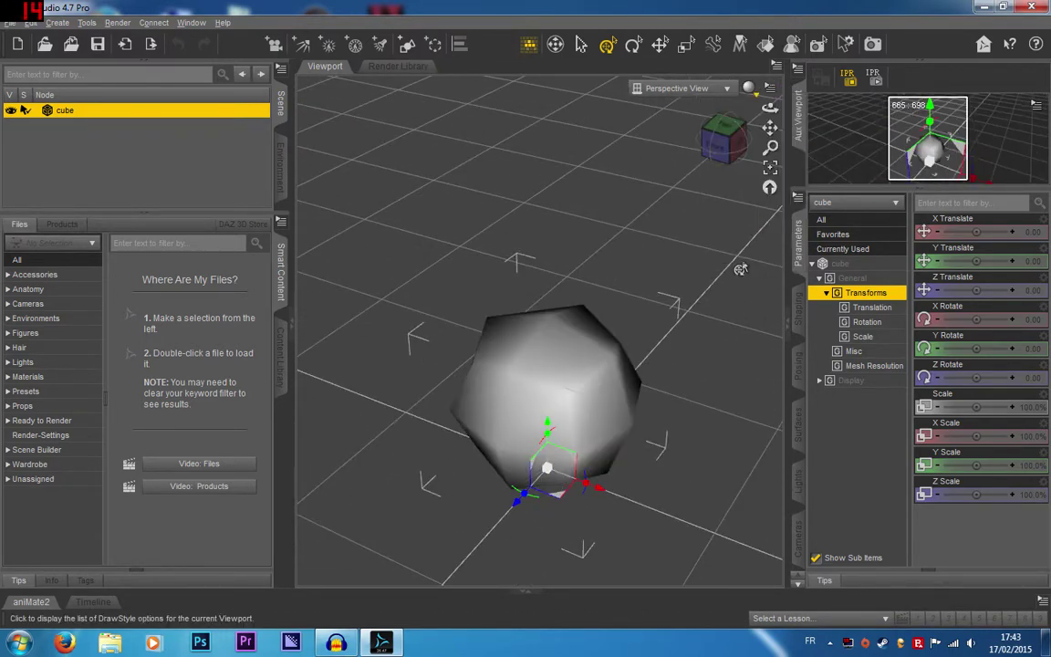
left_click(748, 87)
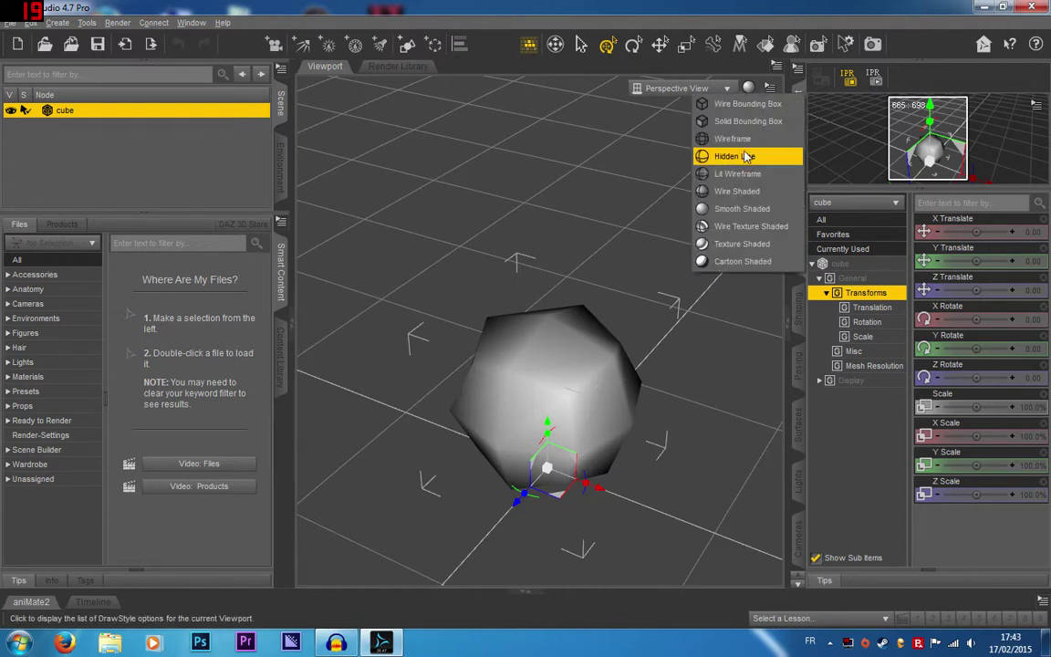
left_click(702, 154)
Step: Raise the cube's SubDivision Level to 7 in its mesh resolution settings
left_click(874, 365)
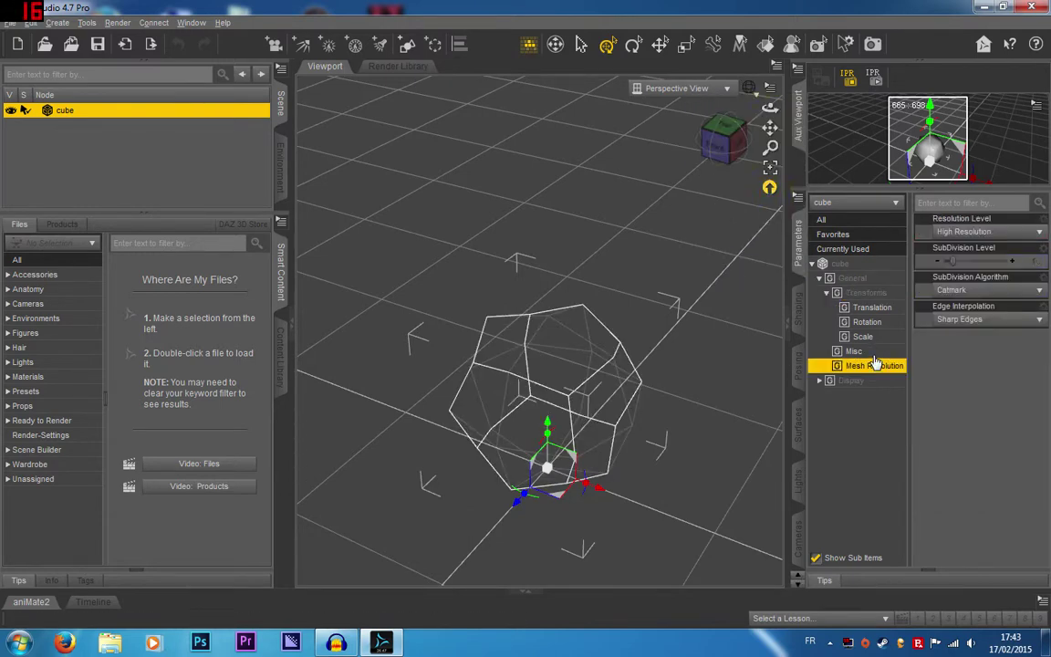
left_click(858, 351)
left_click(866, 366)
left_click(1010, 262)
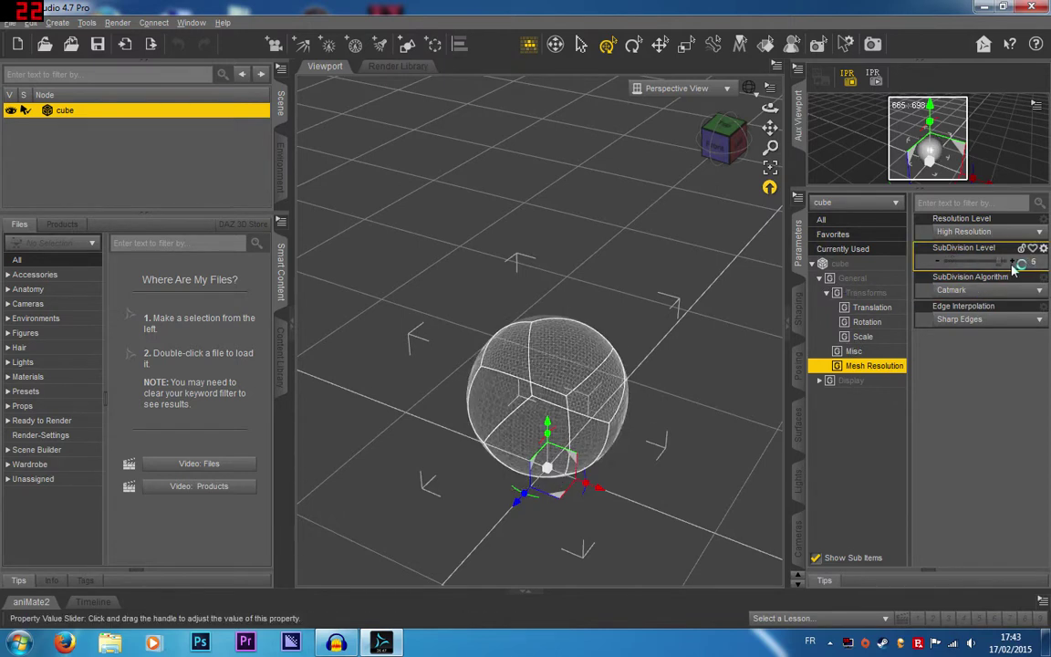
Step: Compare the cube's mesh at SubDivision Levels 0 and 1, and return the level to 7
left_click_drag(727, 142, 603, 132)
scroll(527, 325, "up", 4)
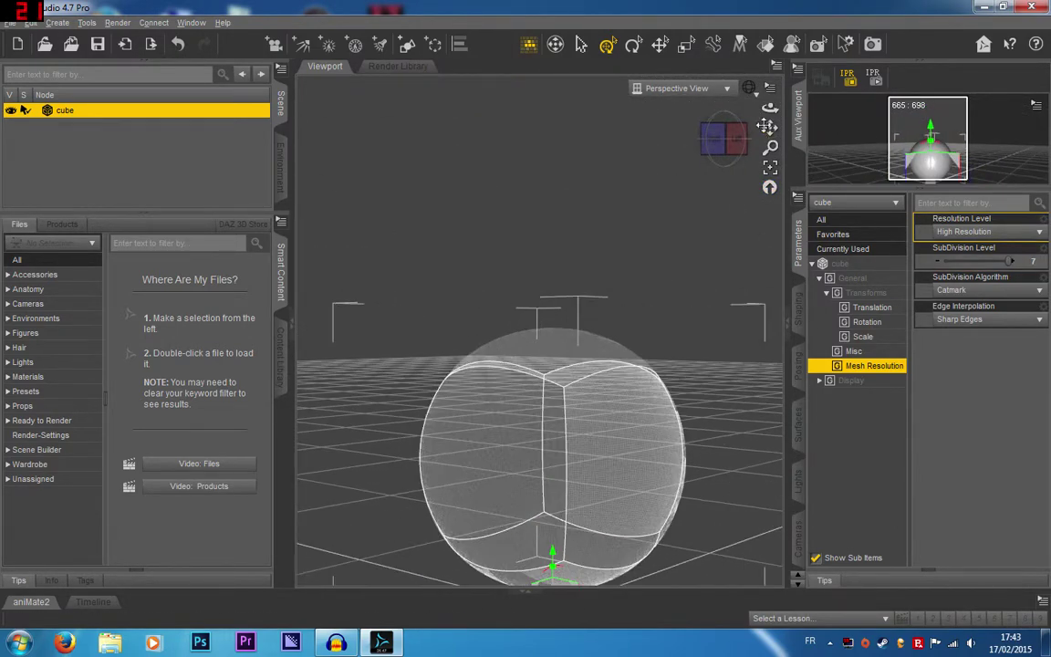
left_click_drag(768, 128, 757, 68)
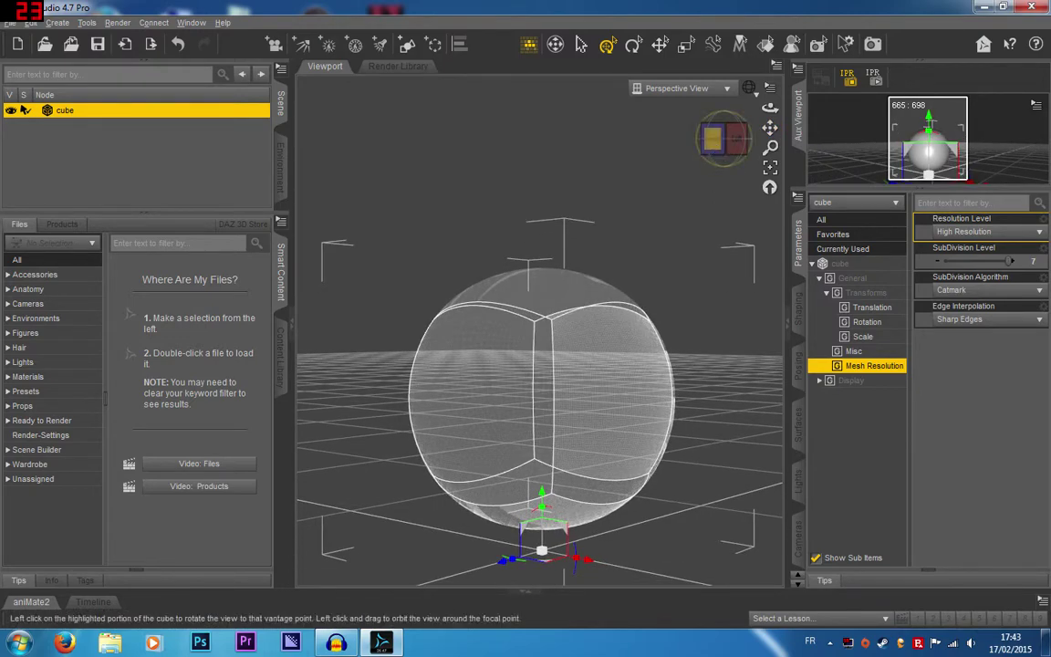
left_click_drag(715, 143, 740, 189)
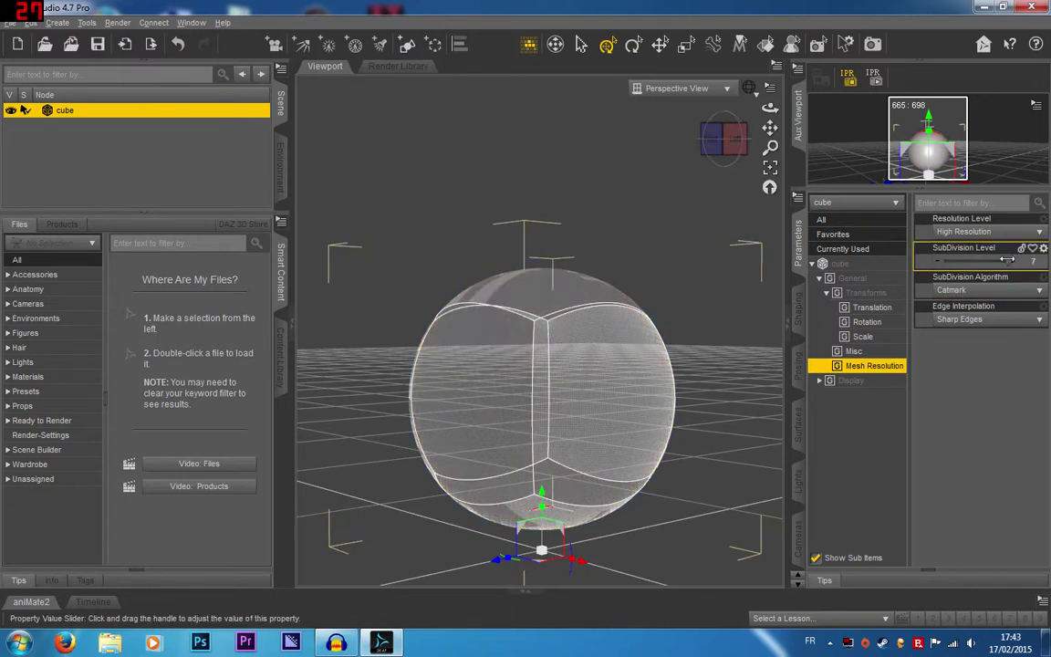
left_click_drag(1003, 262, 937, 263)
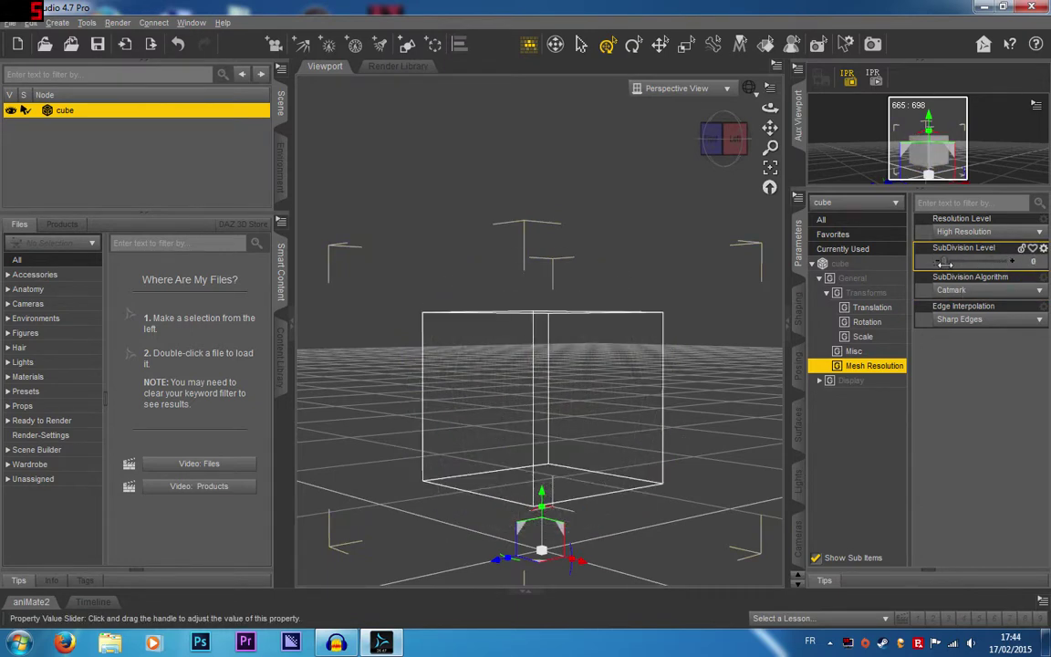
left_click_drag(948, 262, 951, 263)
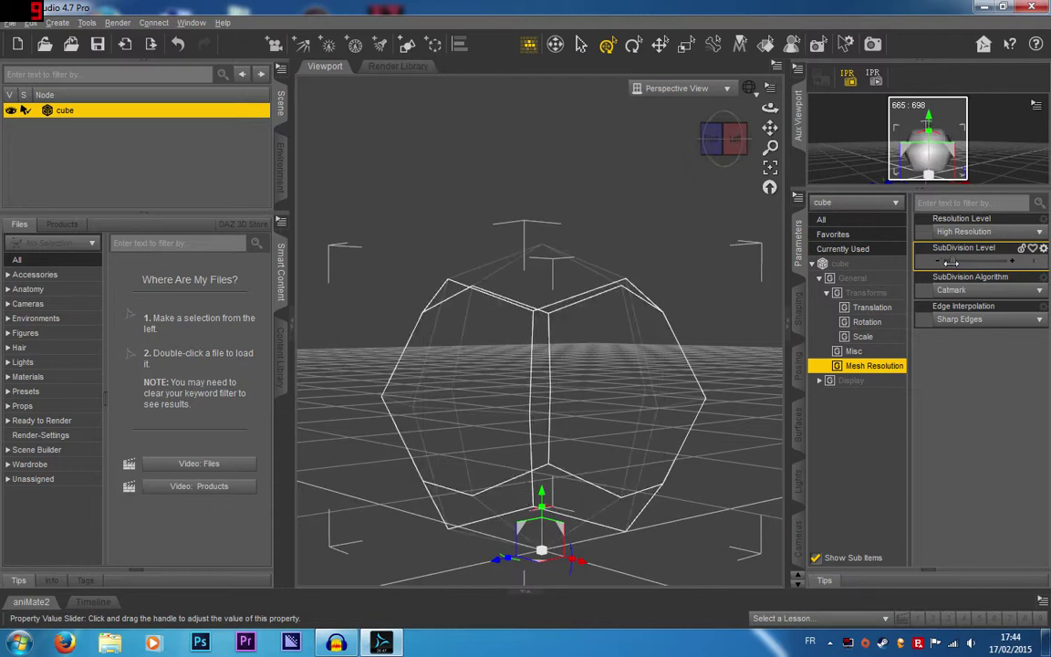
left_click_drag(956, 263, 1006, 263)
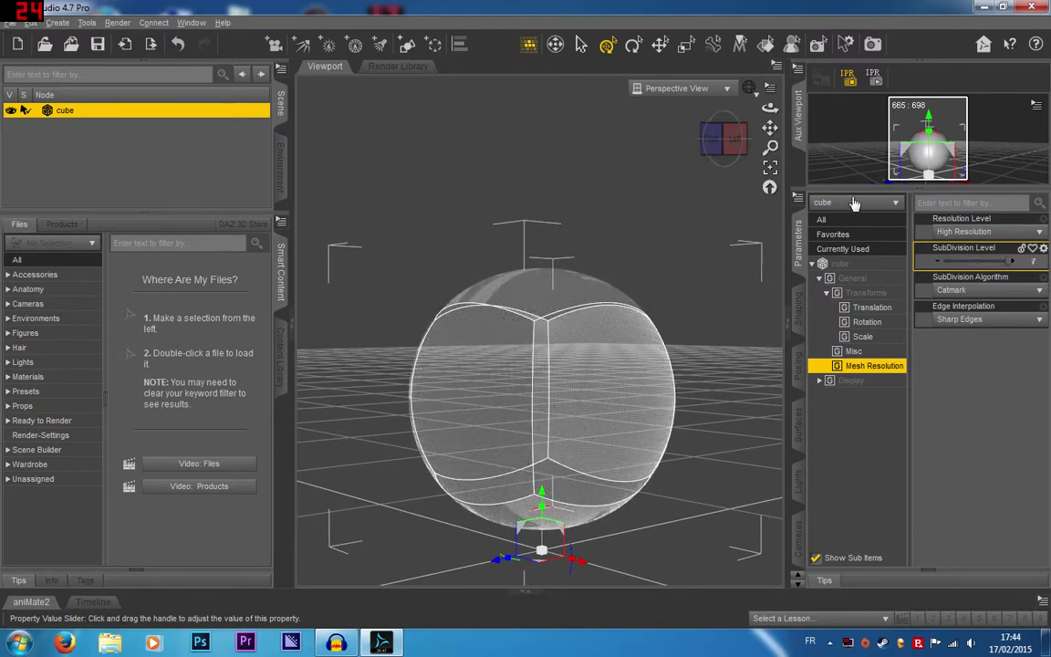
left_click_drag(718, 142, 668, 168)
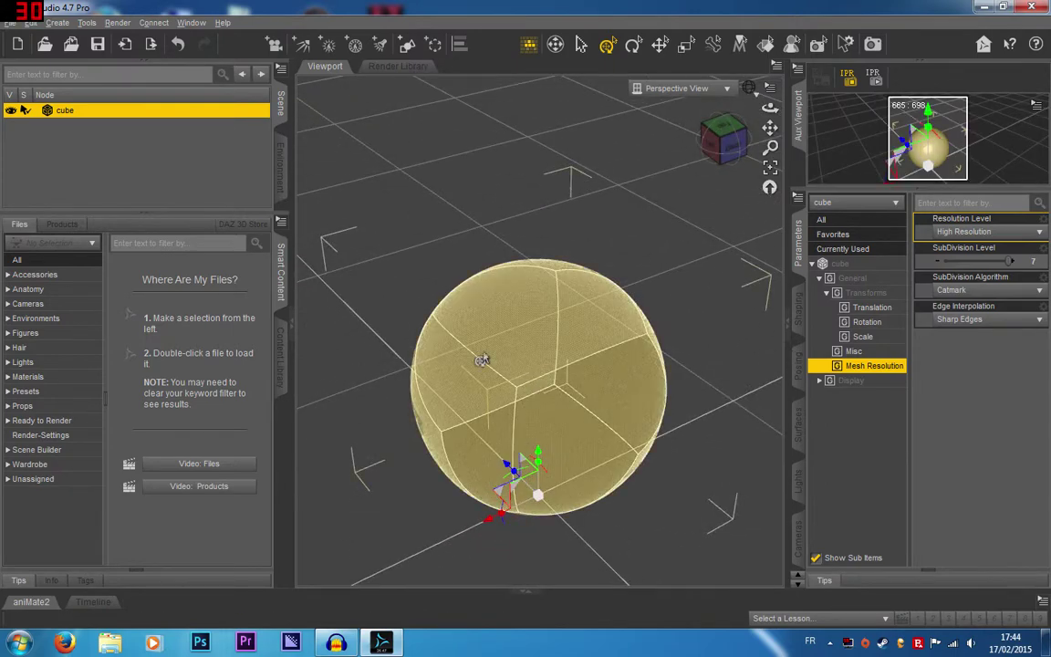
left_click(721, 142)
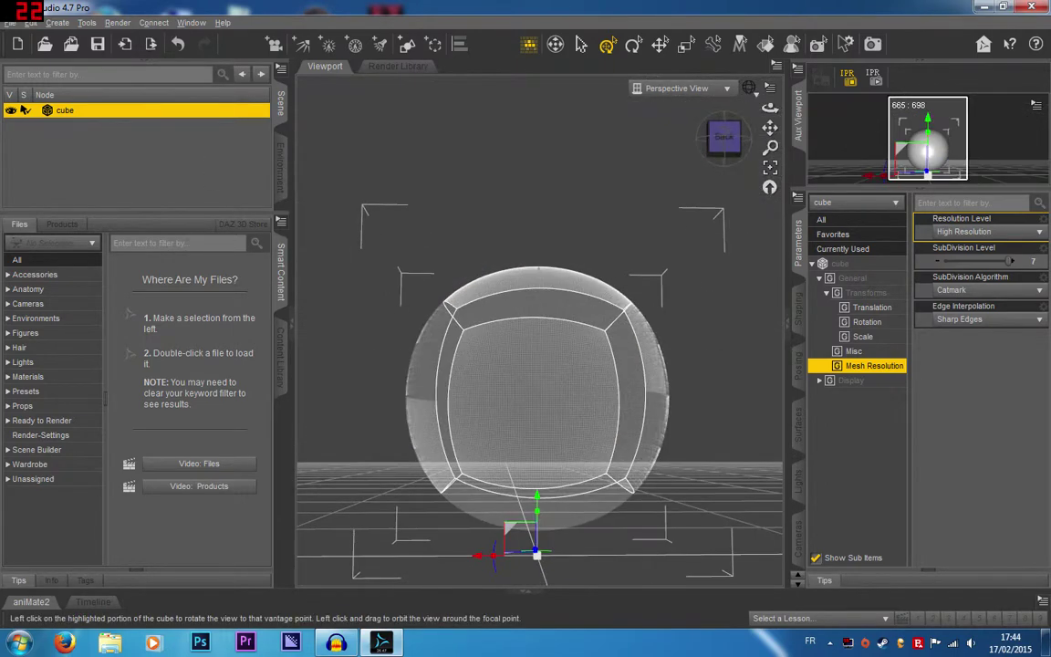
left_click_drag(722, 140, 759, 152)
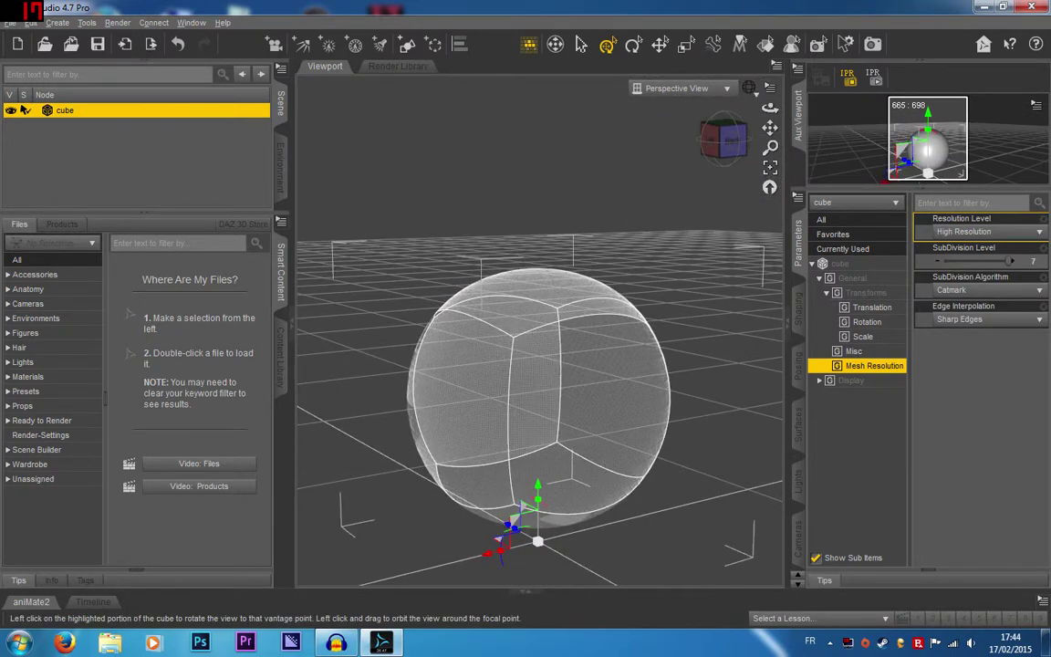
left_click_drag(723, 141, 750, 153)
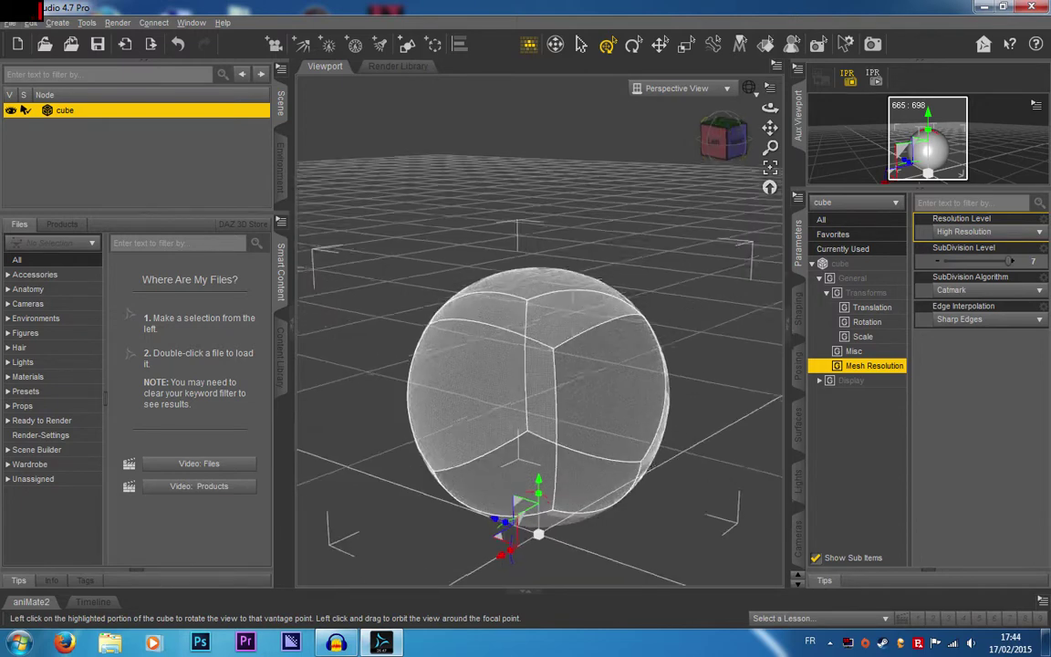
left_click(32, 23)
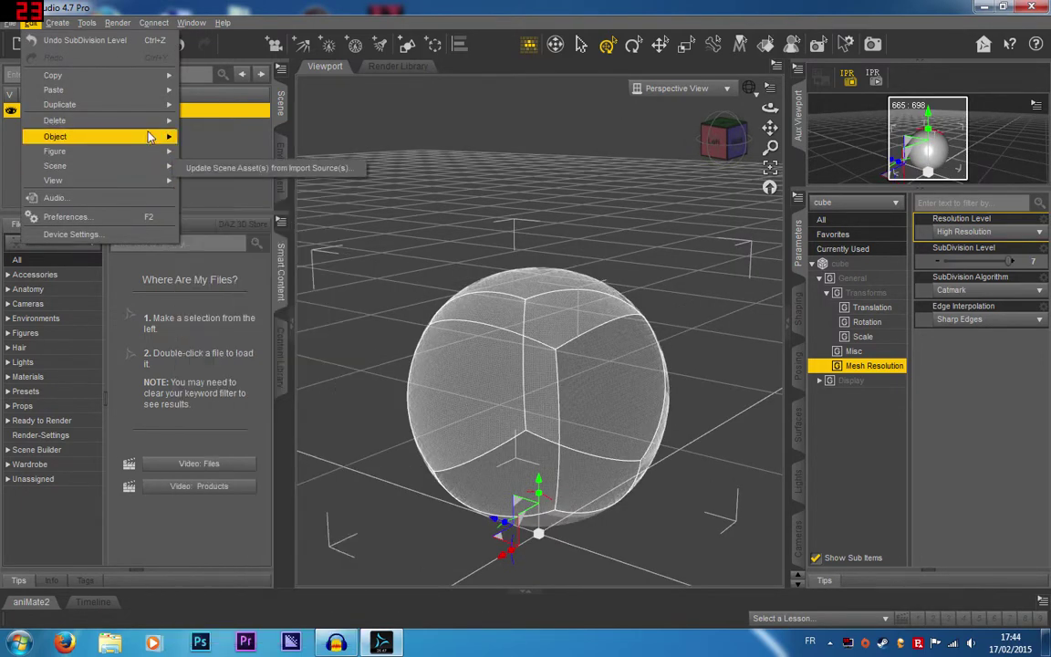
mouse_move(150, 136)
mouse_move(334, 239)
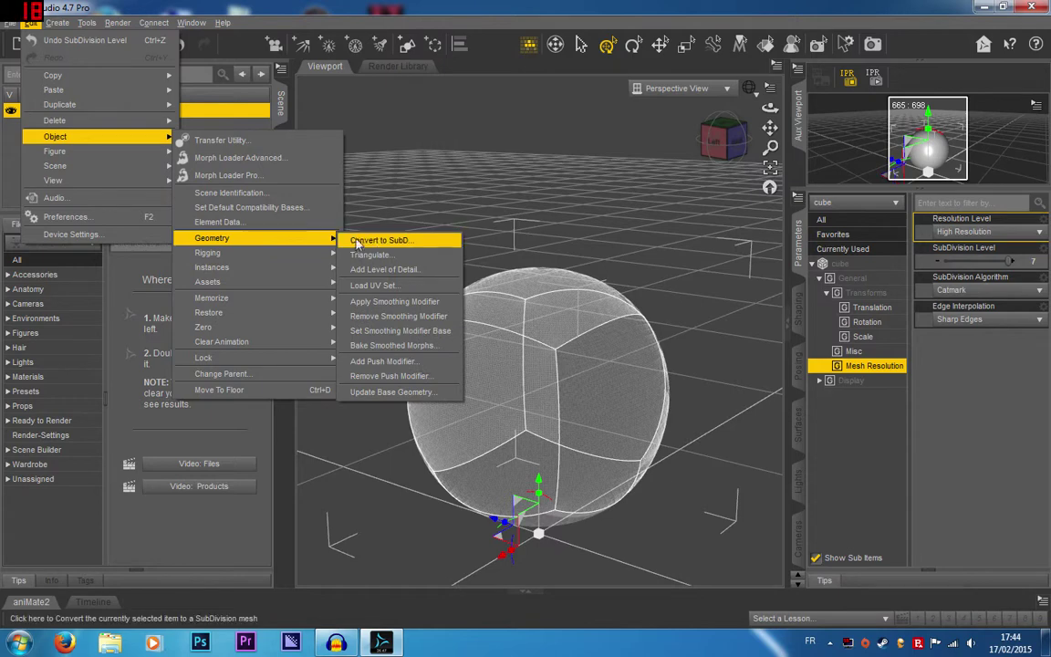
left_click(68, 7)
left_click(59, 22)
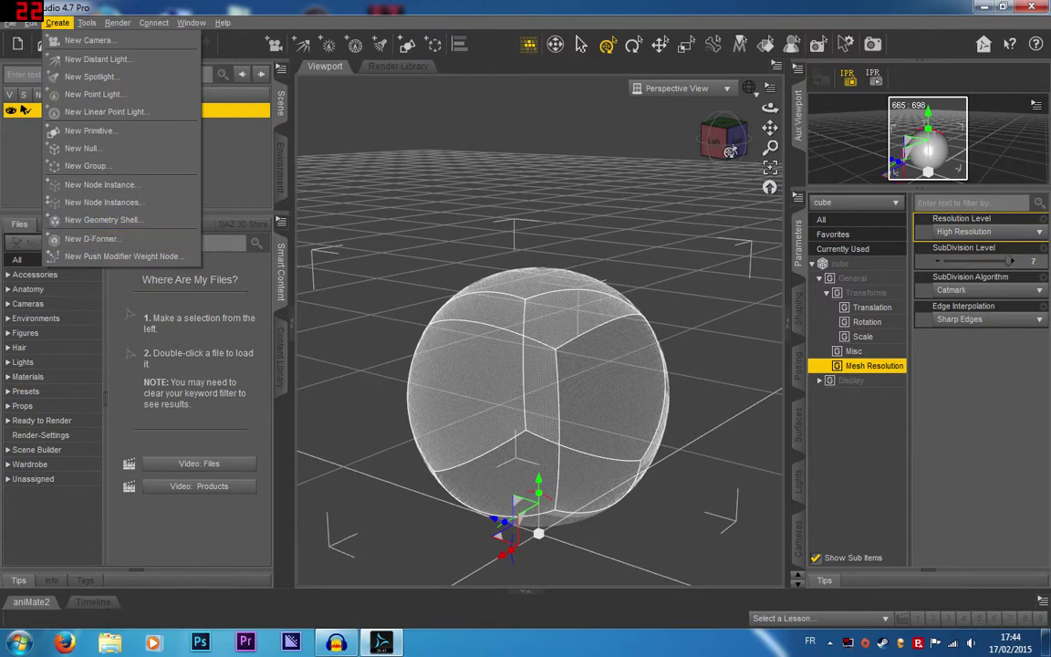
left_click_drag(710, 171, 771, 121)
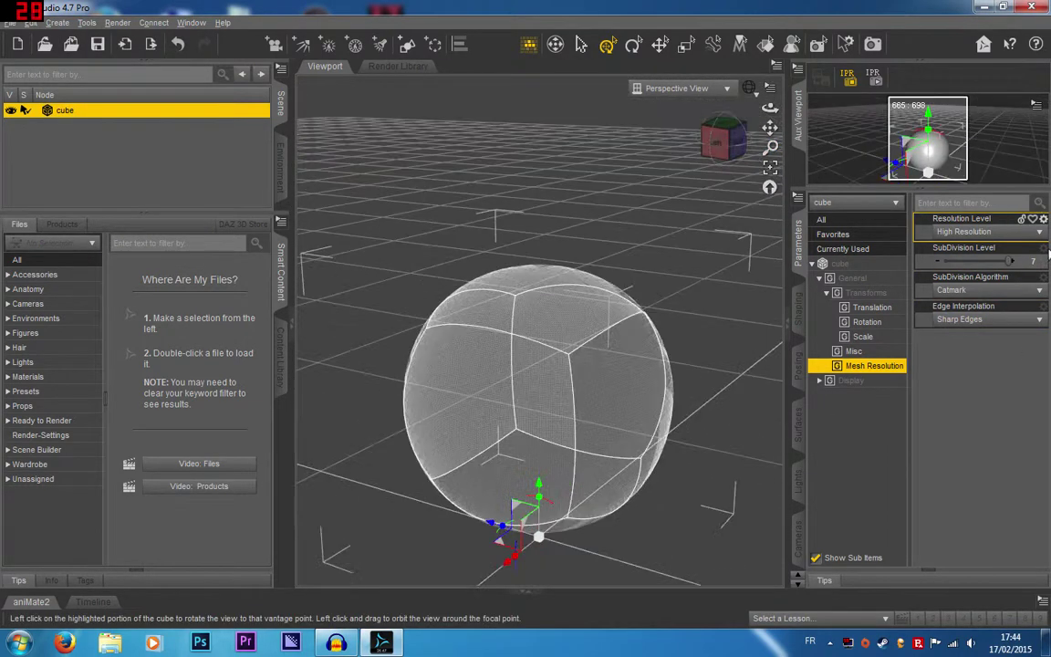
Step: Preview the cube at the Base Resolution Level, and return it to High Resolution
left_click(1024, 233)
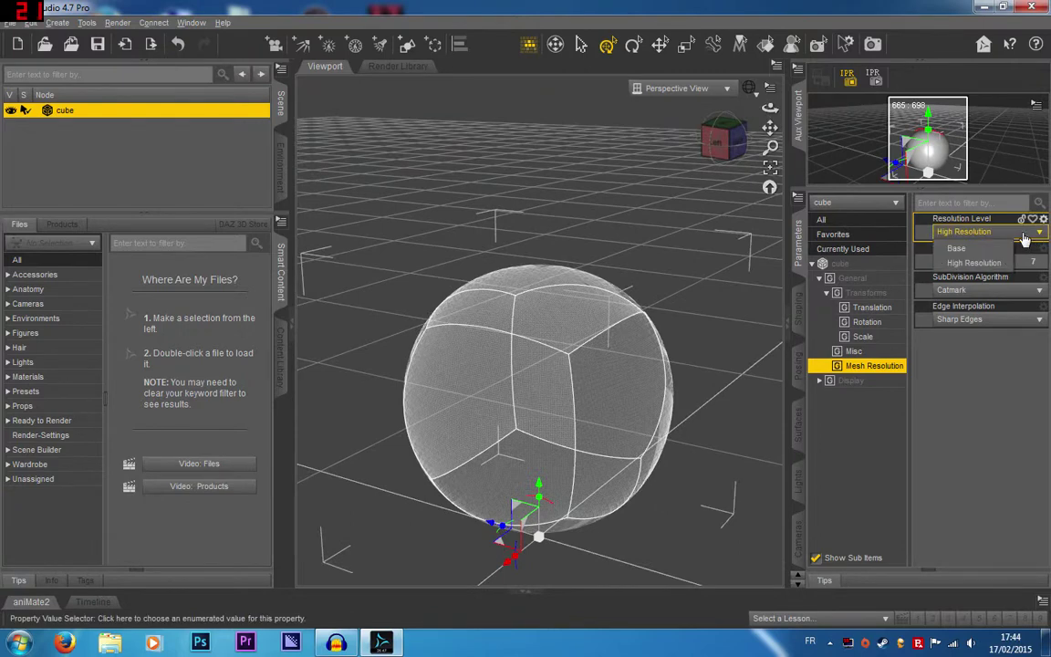
left_click(973, 263)
left_click(972, 250)
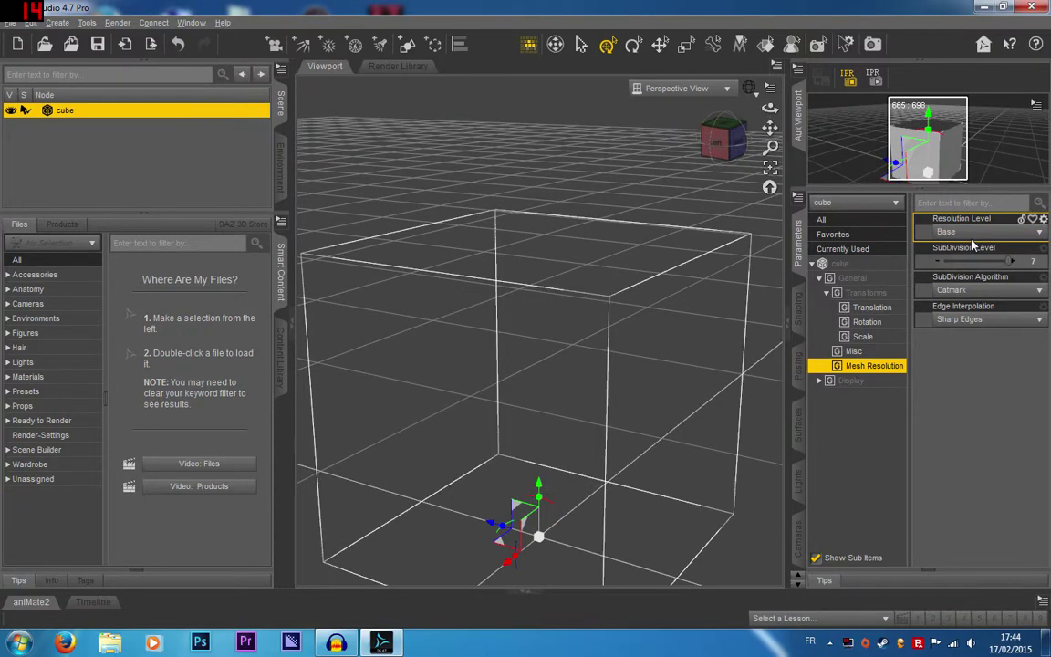
left_click(972, 232)
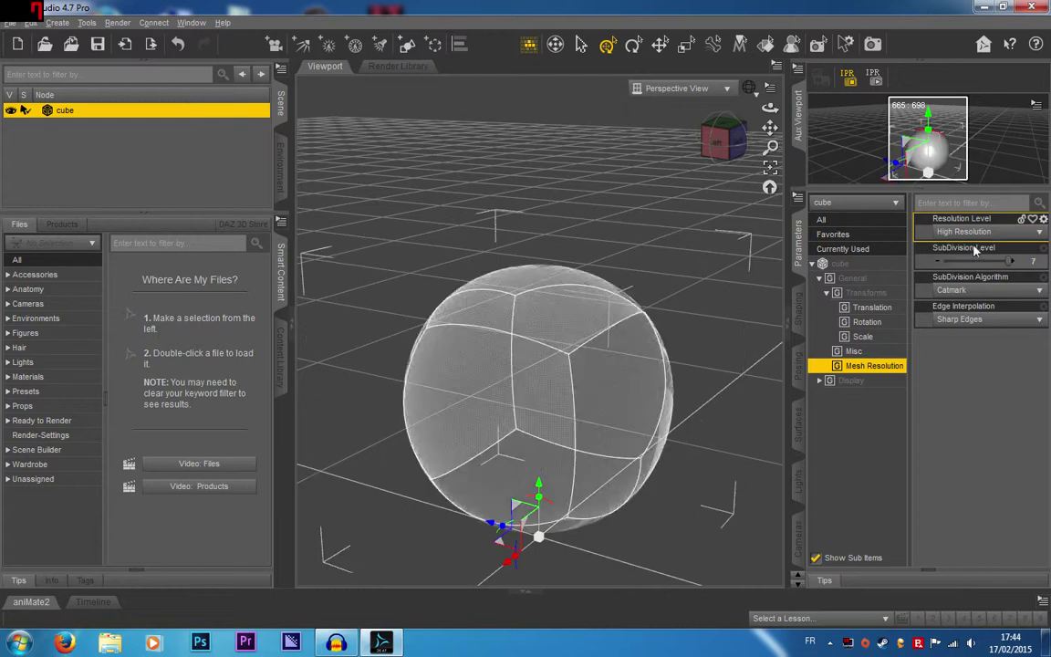
Step: Set the cube's SubDivision Algorithm to Bilinear and view the whole mesh from another angle
left_click(980, 290)
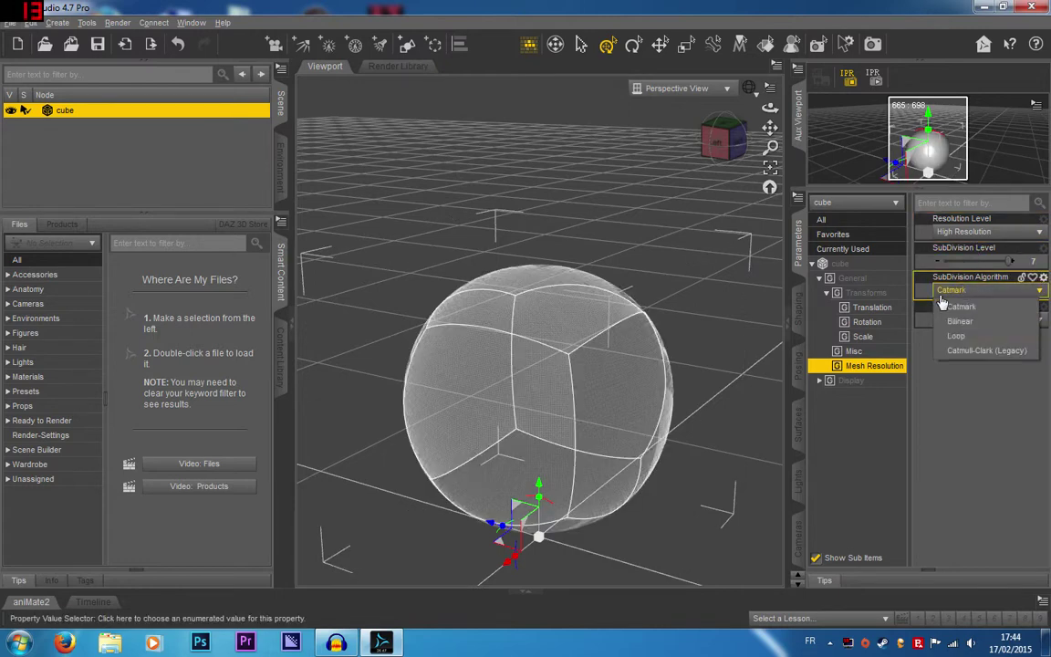
left_click(990, 324)
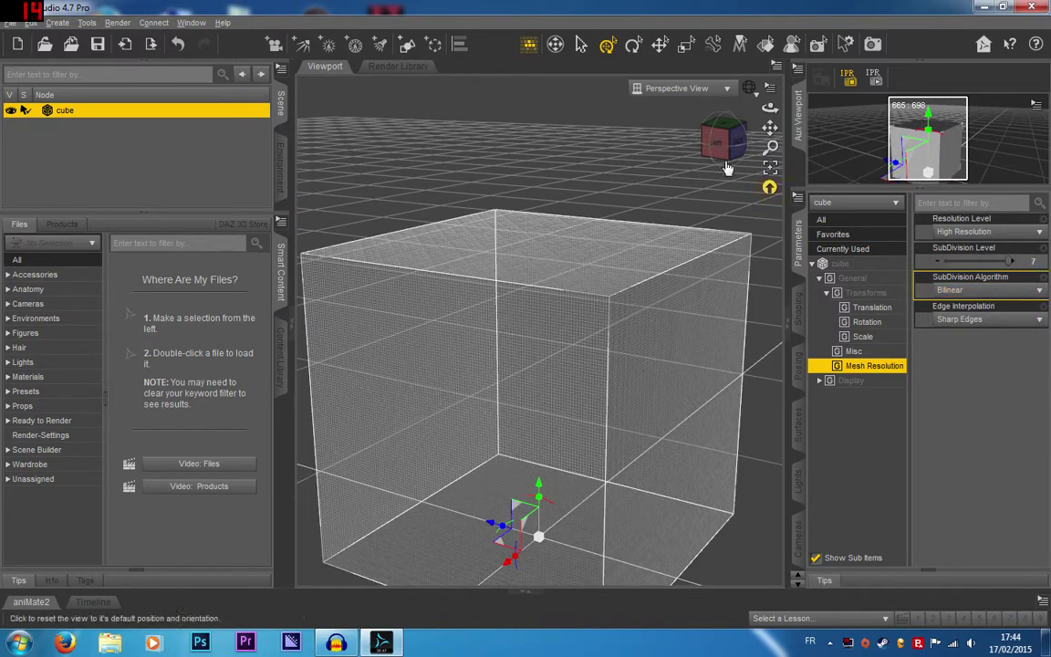
left_click(769, 187)
left_click_drag(724, 139, 537, 319)
scroll(538, 326, "down", 2)
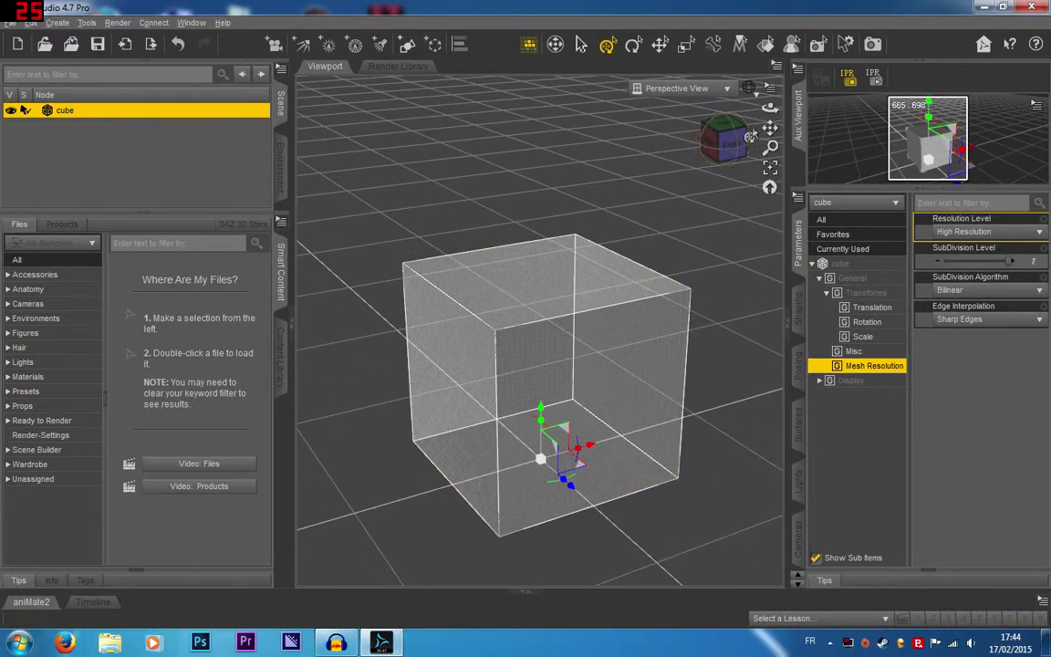
left_click_drag(770, 128, 751, 99)
Step: Switch the cube's SubDivision Algorithm to Loop and inspect the resulting shape from several angles
left_click(953, 290)
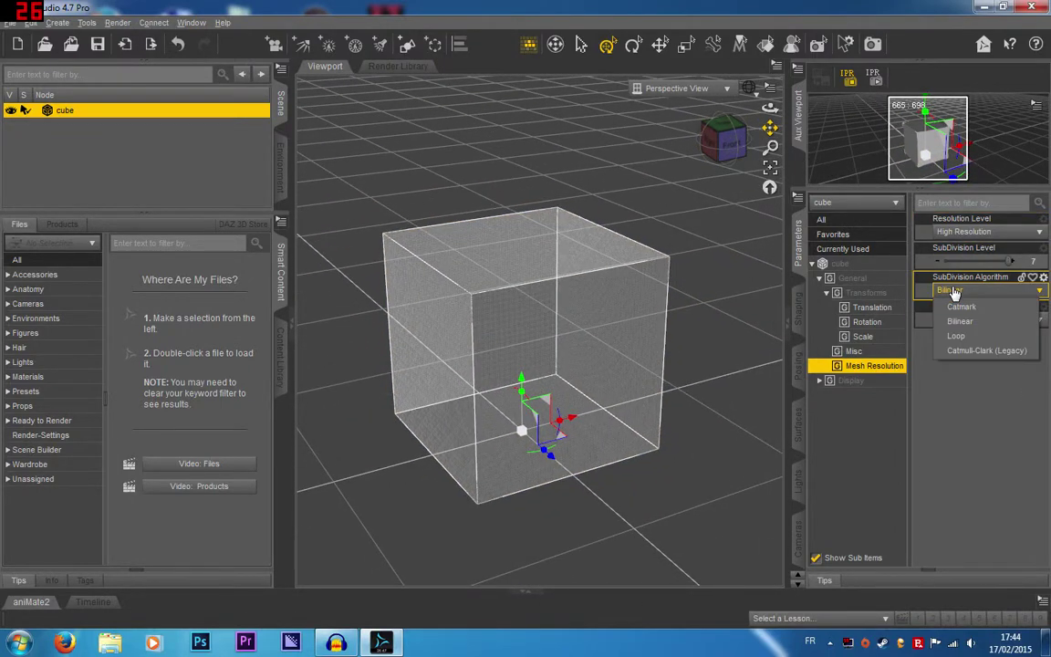
left_click(955, 336)
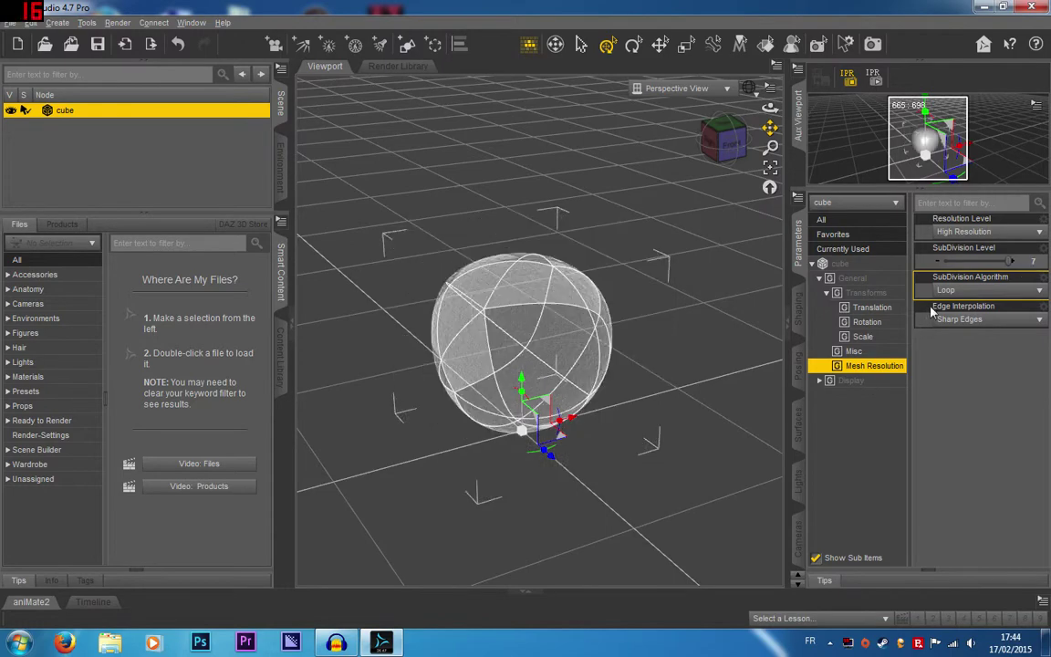
left_click_drag(728, 139, 768, 116)
left_click_drag(796, 159, 771, 91)
Step: Change the cube's SubDivision Algorithm to Catmull-Clark (Legacy) and look at the mesh from the left side
left_click(994, 290)
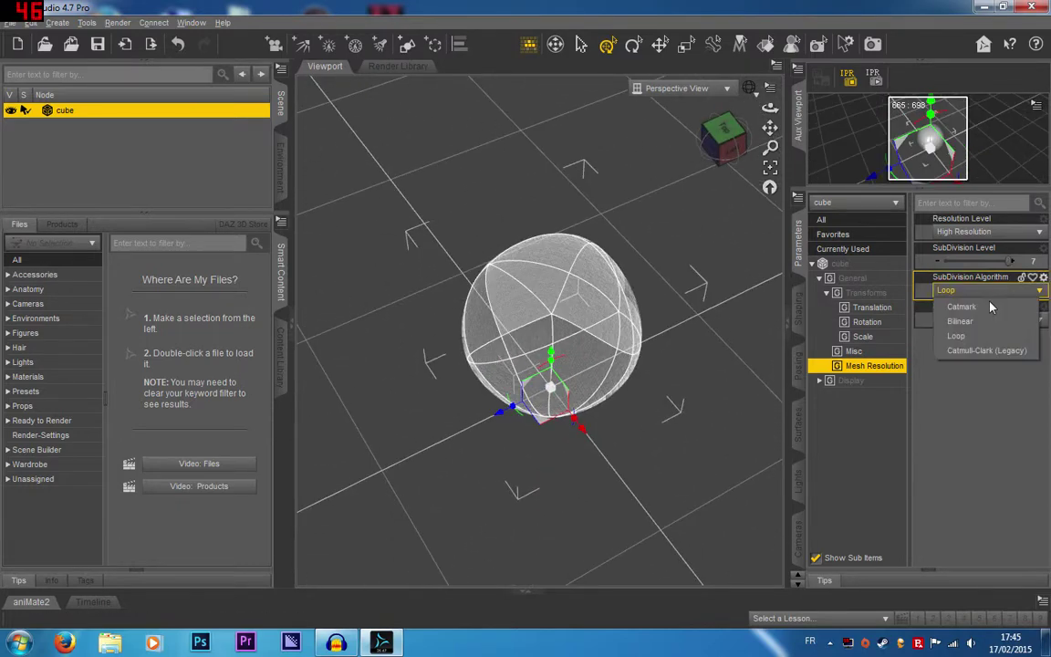
left_click(983, 352)
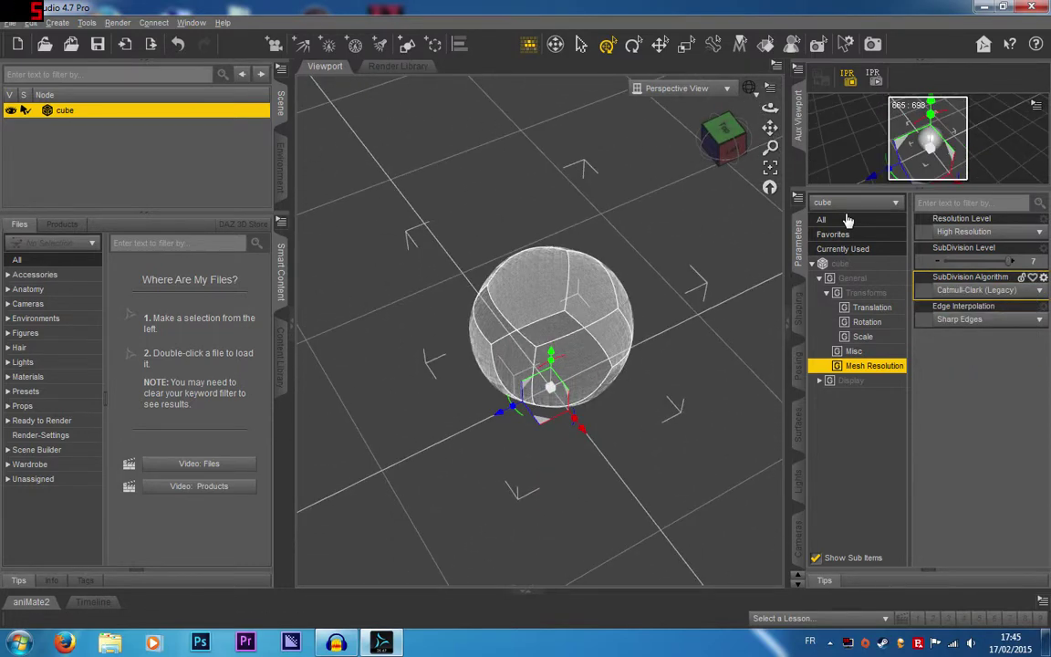
left_click(729, 148)
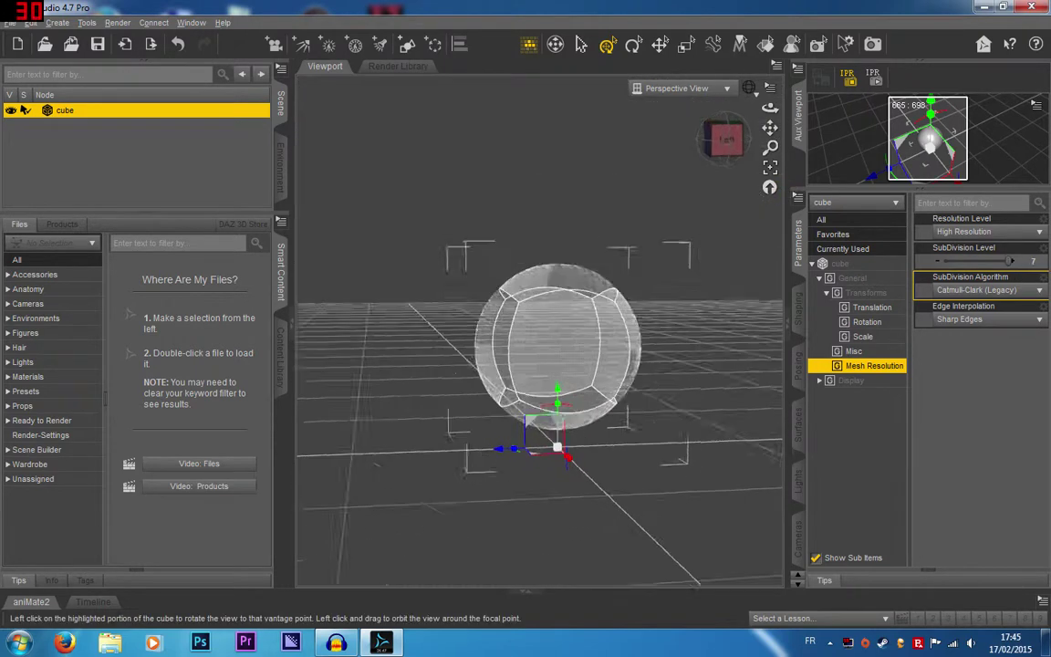
Step: Compare the cube's shape under the Catmark and Catmull-Clark (Legacy) subdivision algorithms, ending on Catmark
left_click(983, 290)
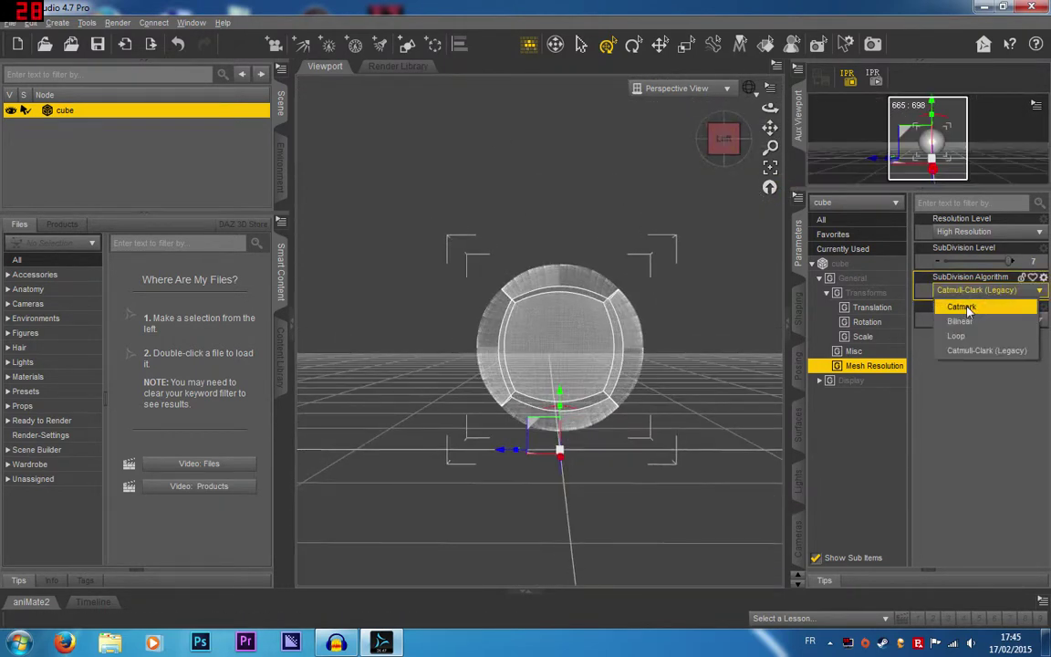
left_click(953, 304)
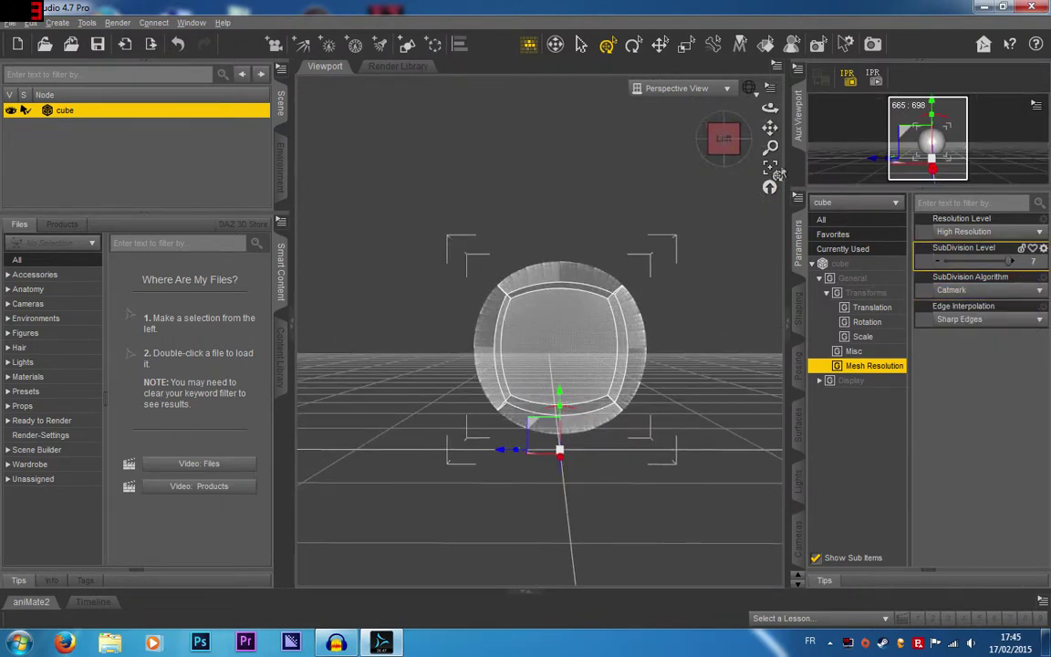
left_click(983, 290)
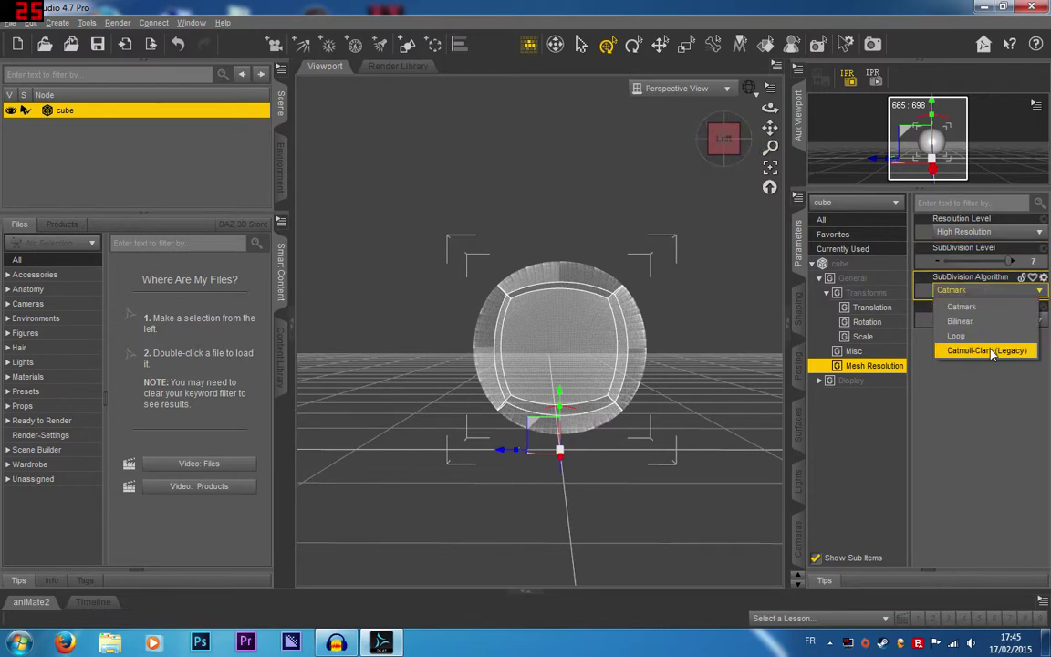
left_click(985, 350)
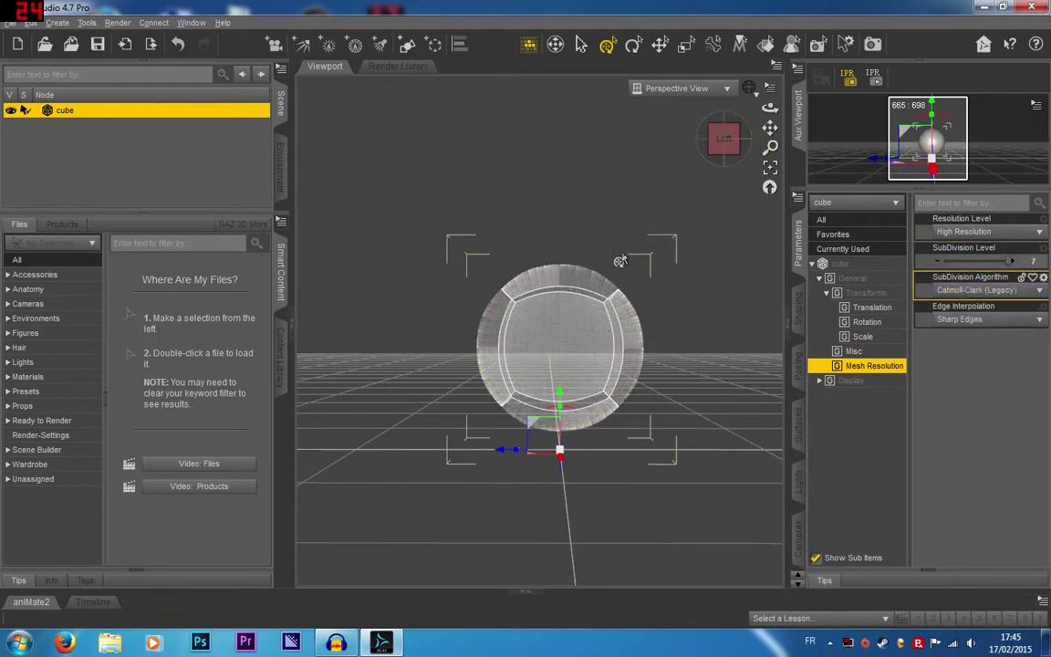
left_click(978, 290)
left_click(970, 303)
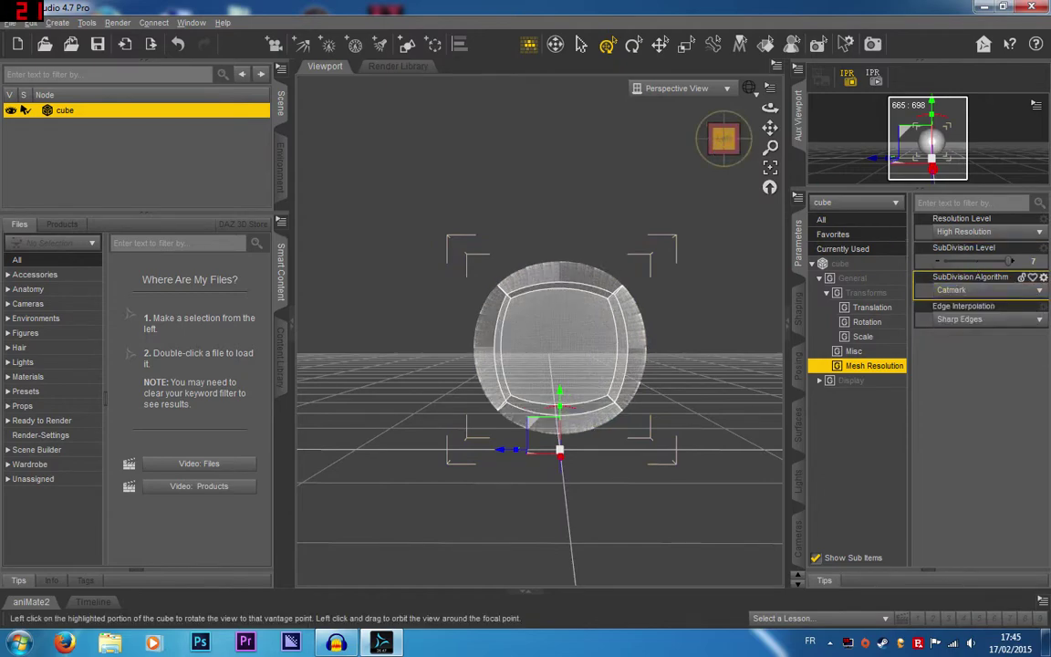
mouse_move(724, 139)
left_mouse_down()
mouse_move(770, 169)
mouse_move(803, 138)
mouse_move(734, 146)
left_mouse_up()
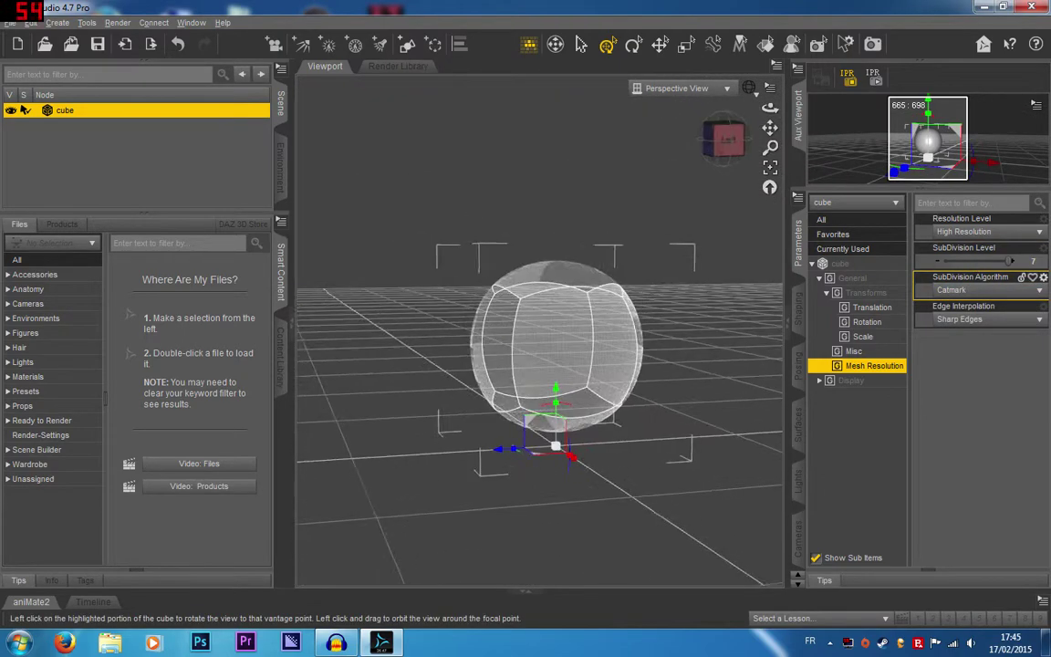
Step: Try the Soft Corners And Edges and Sharp Edges and Corners edge interpolations on the Catmark mesh, and return to Sharp Edges
left_click(983, 320)
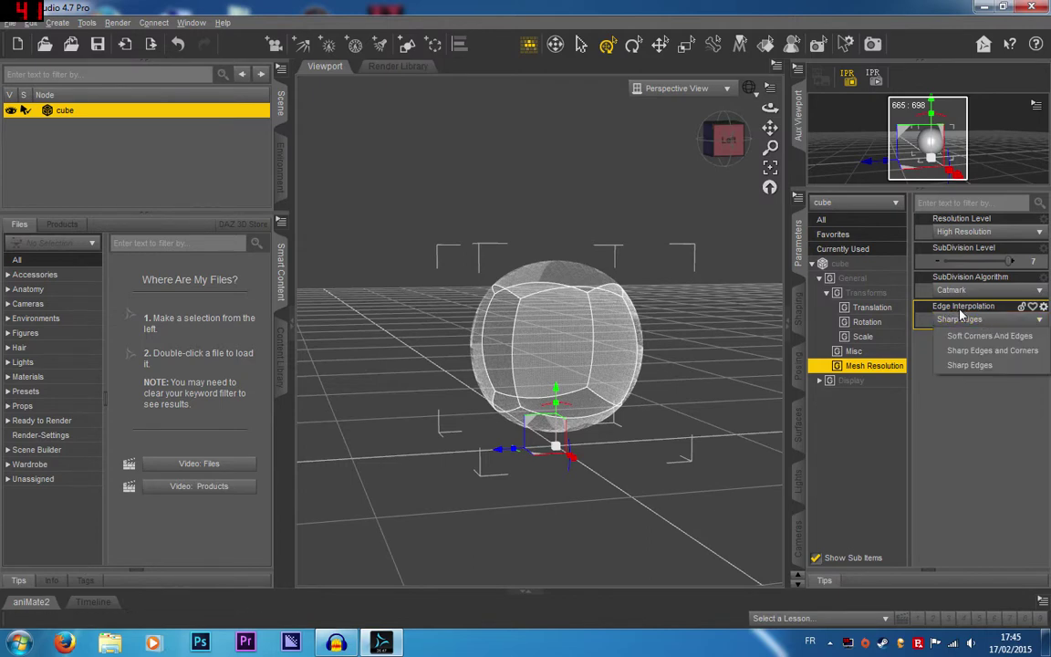
left_click(985, 338)
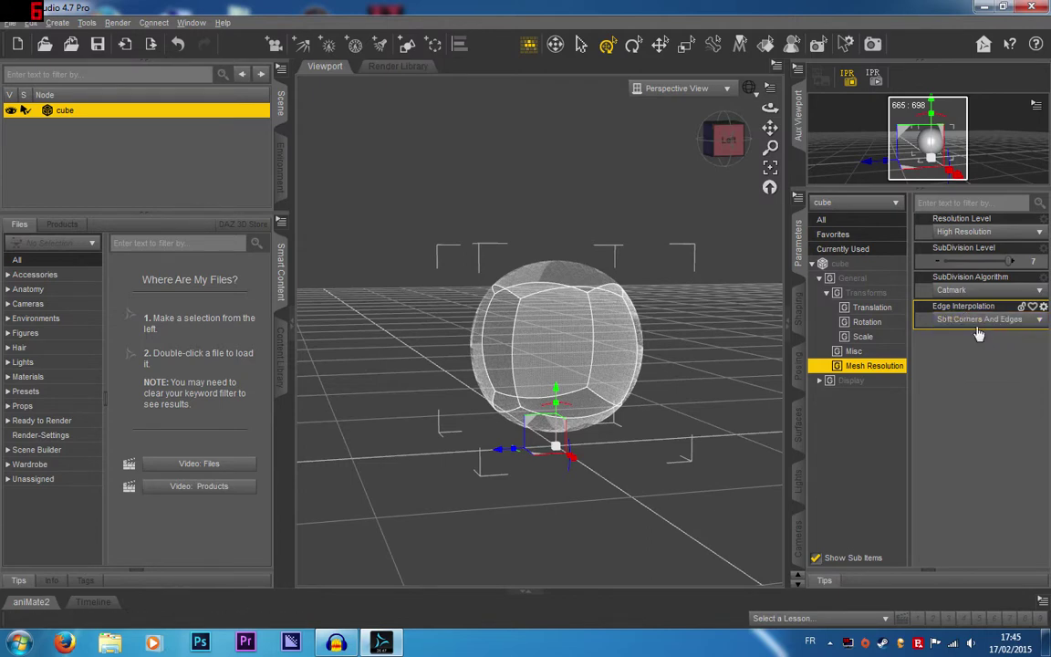
left_click(990, 350)
left_click(968, 324)
left_click(971, 364)
Step: Set the cube's SubDivision Algorithm to Bilinear and cycle through every Edge Interpolation option, ending on Sharp Edges
left_click(972, 289)
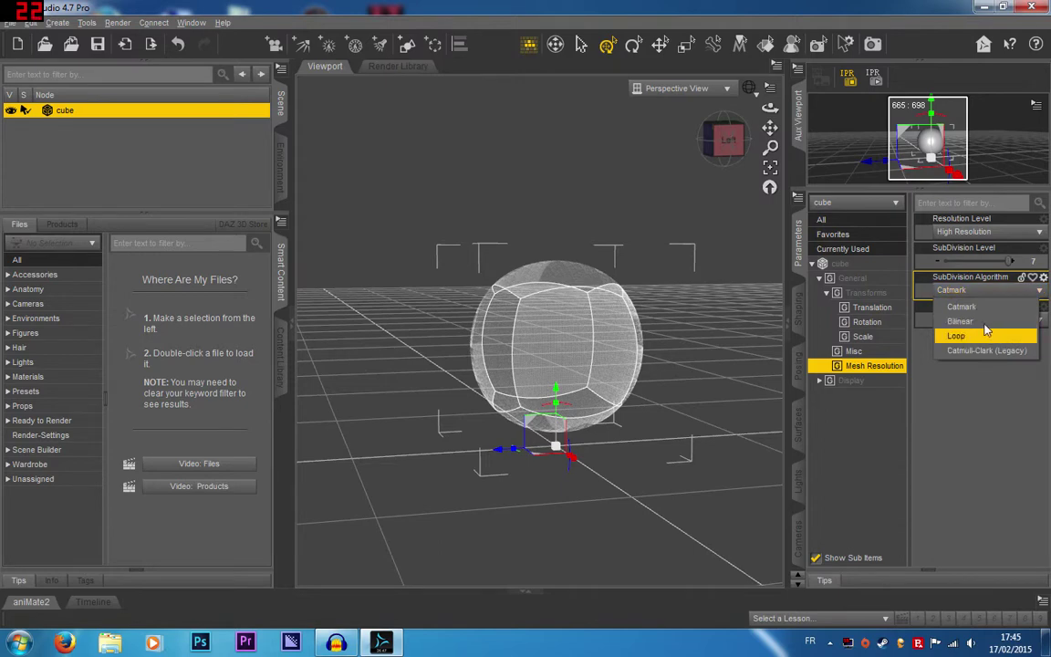
left_click(984, 322)
left_click(971, 319)
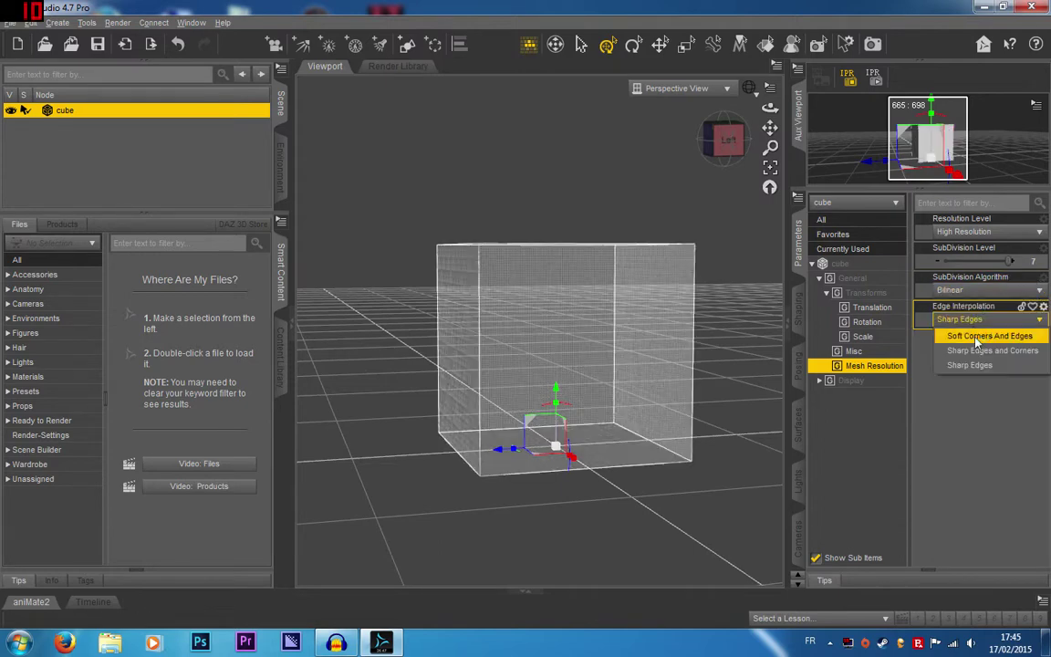
left_click(977, 339)
left_click(976, 323)
left_click(983, 352)
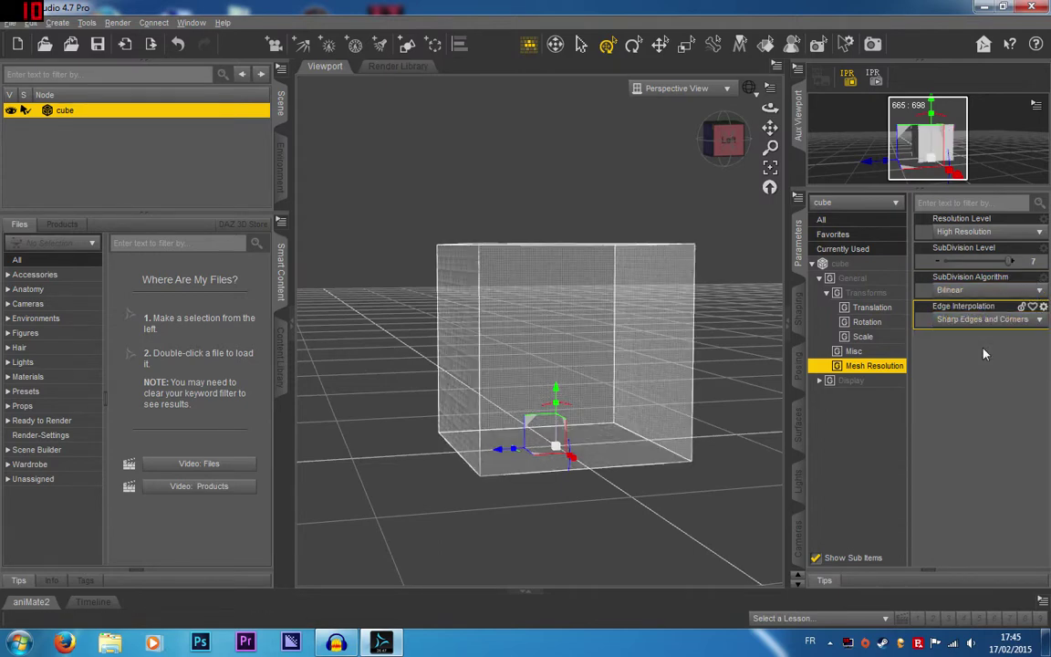
left_click(976, 319)
left_click(985, 363)
left_click(991, 321)
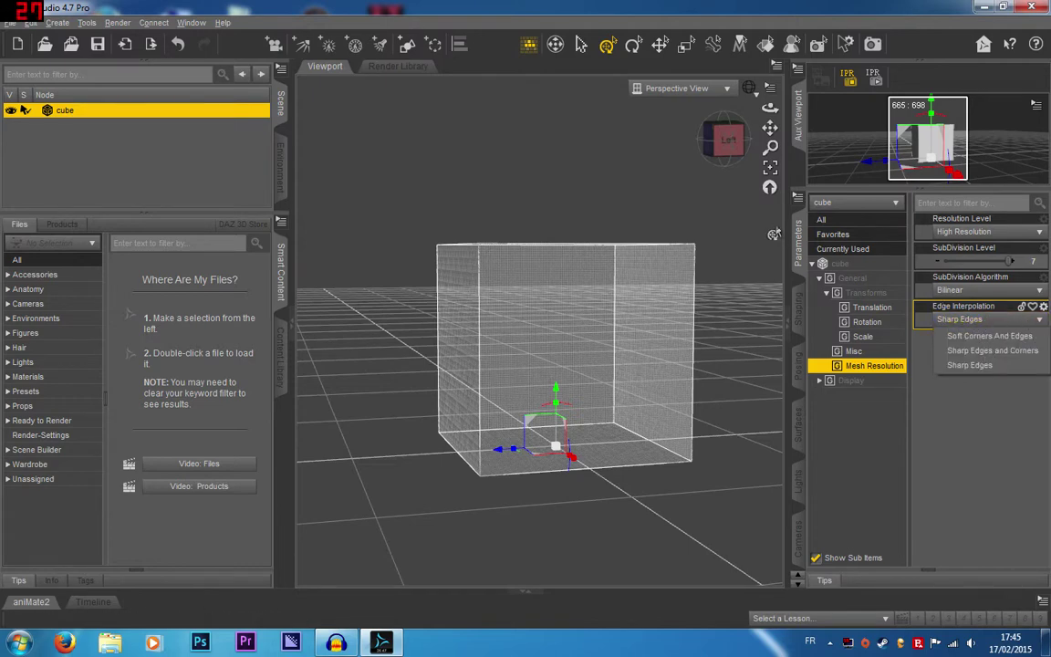
Step: Switch the cube to the Catmark algorithm for comparison, and set it back to Bilinear
left_click_drag(734, 148, 715, 133)
scroll(548, 286, "up", 4)
scroll(562, 411, "down", 2)
left_click(1003, 290)
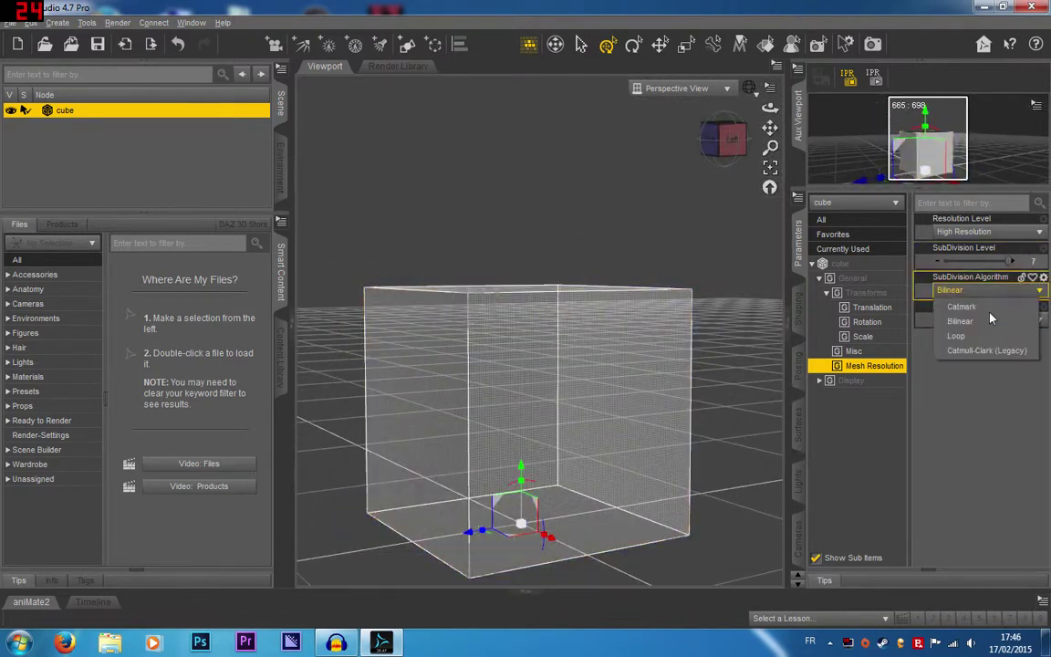
left_click(969, 309)
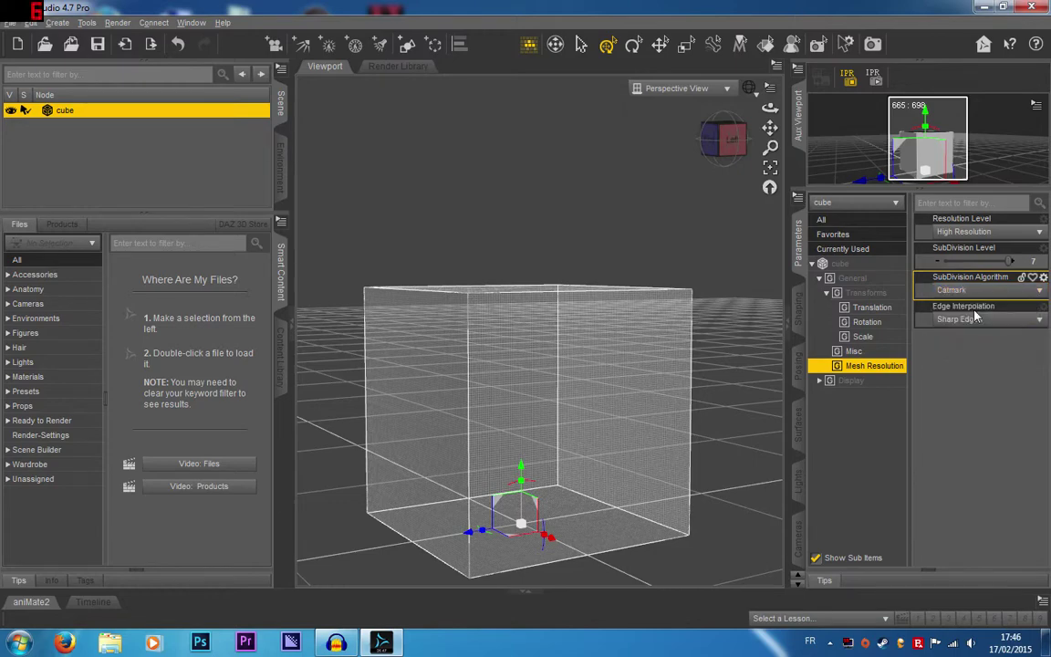
left_click(980, 289)
left_click(958, 321)
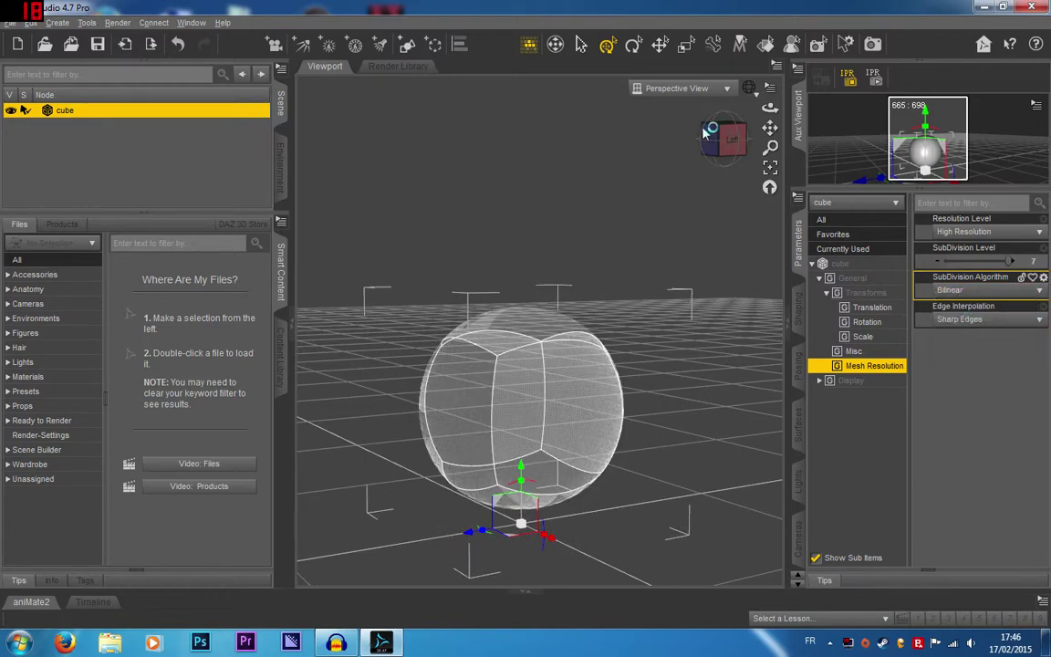
Step: Examine the density of the Bilinear cube's subdivided mesh up close and from different angles
left_click(725, 138)
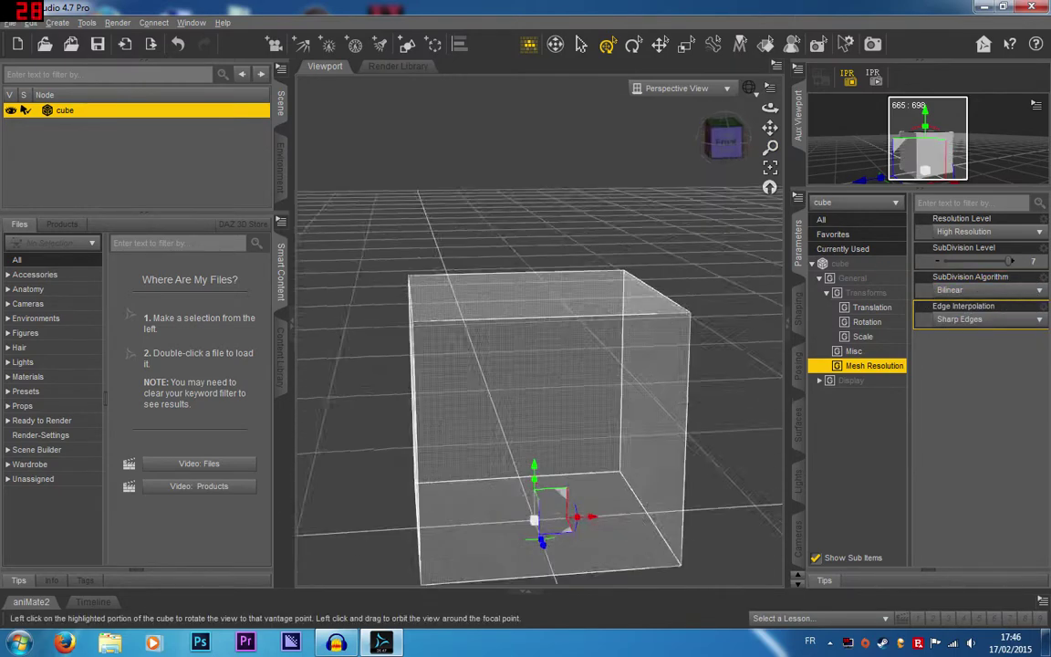
left_click_drag(725, 139, 700, 146)
scroll(548, 324, "down", 2)
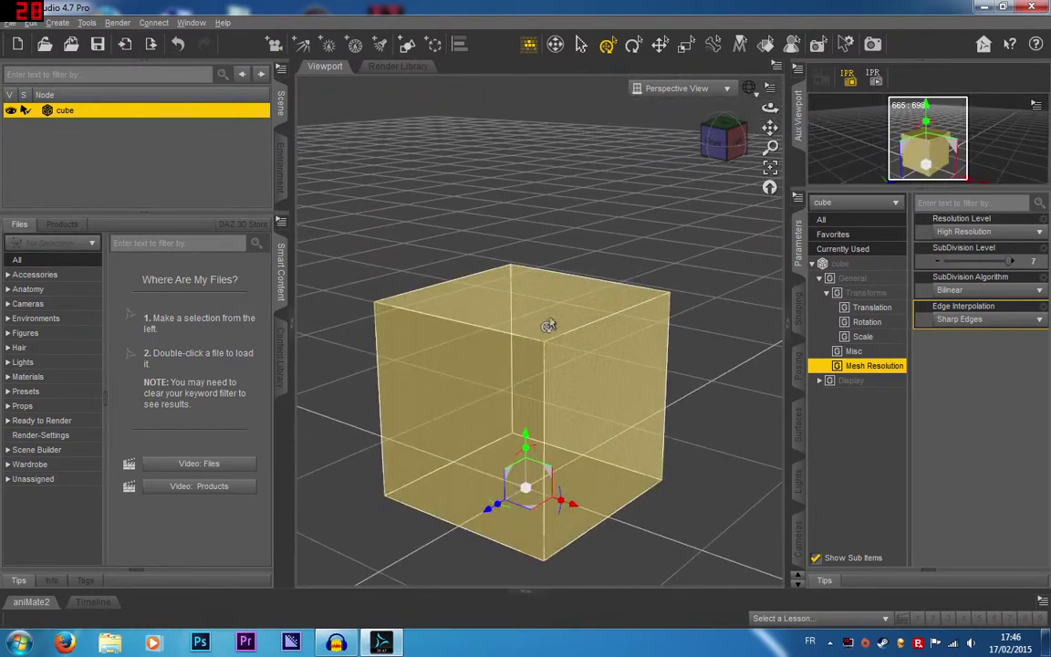
scroll(548, 326, "up", 10)
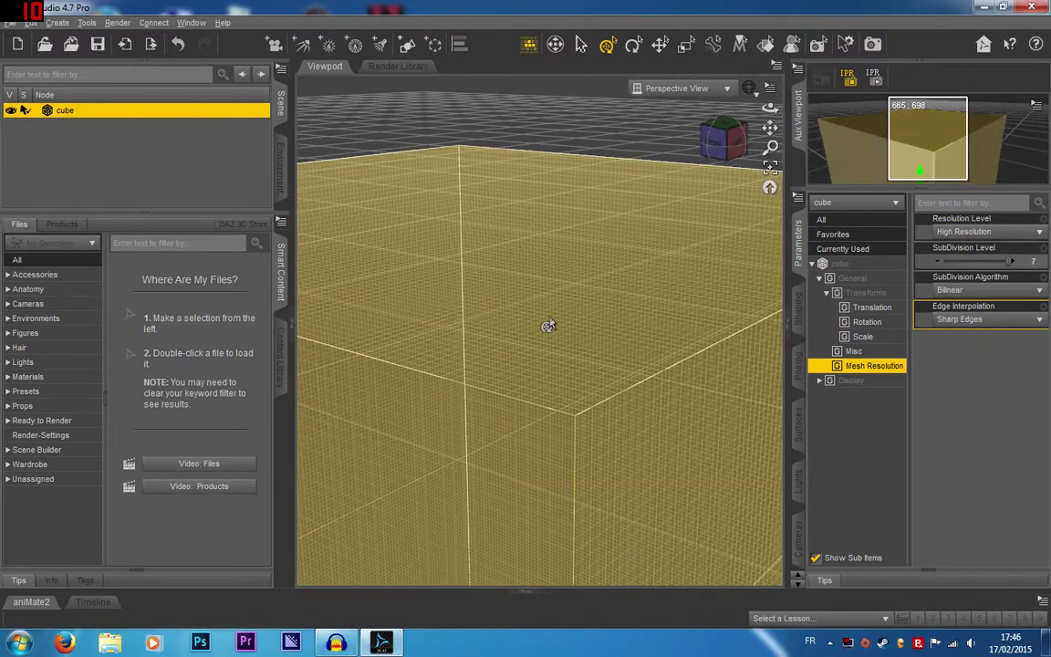
scroll(548, 326, "up", 5)
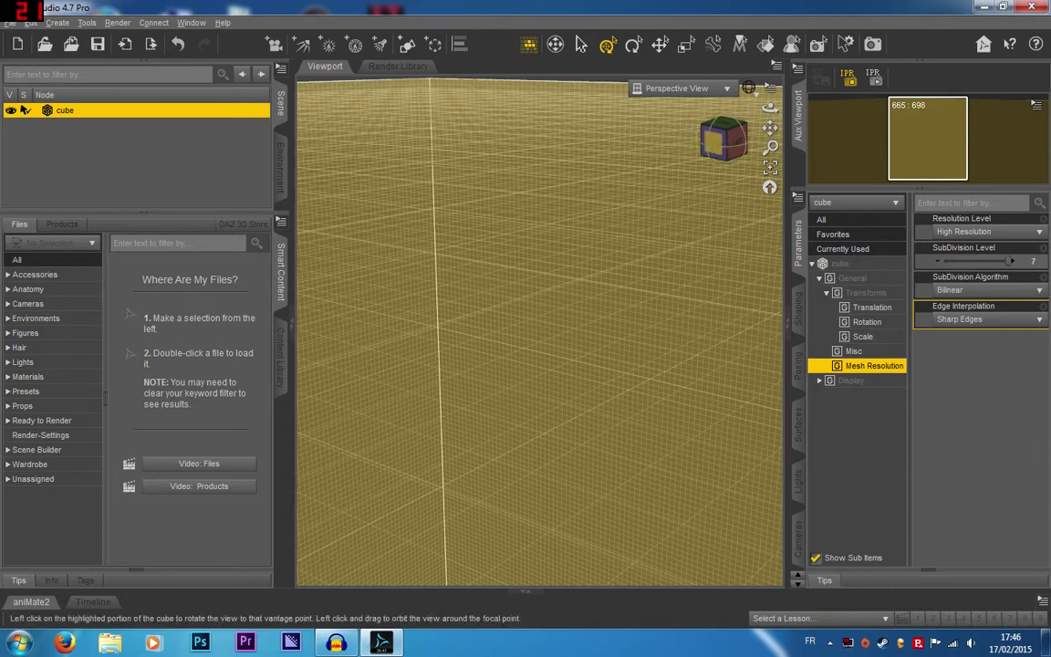
left_click(714, 139)
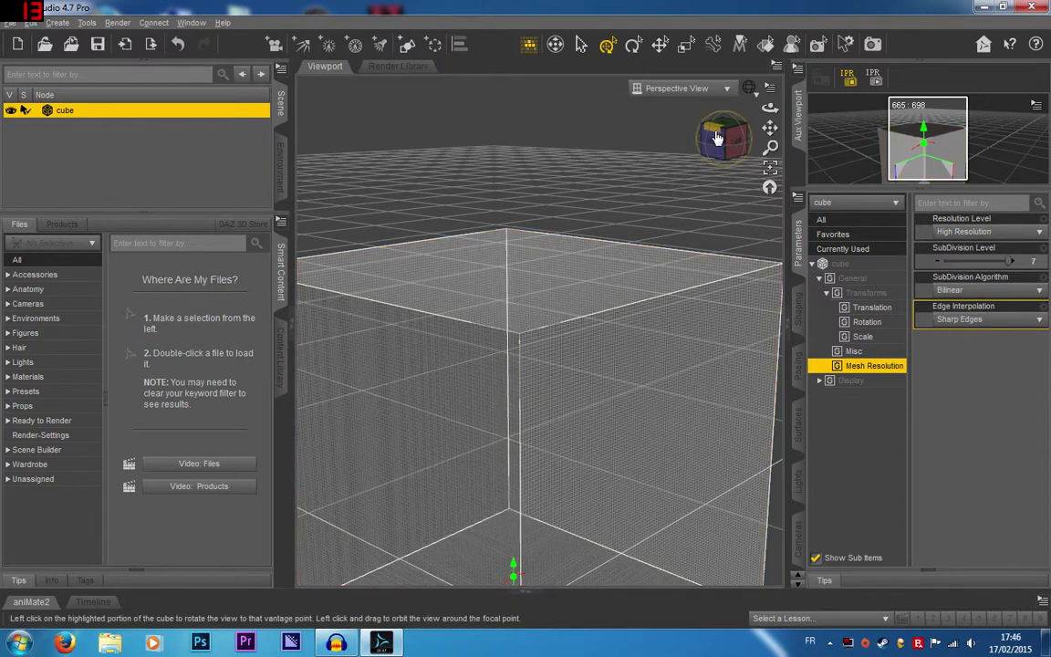
Step: Inspect the wireframe of the Bilinear cube from above and from its side faces, both near and far
left_click(615, 295)
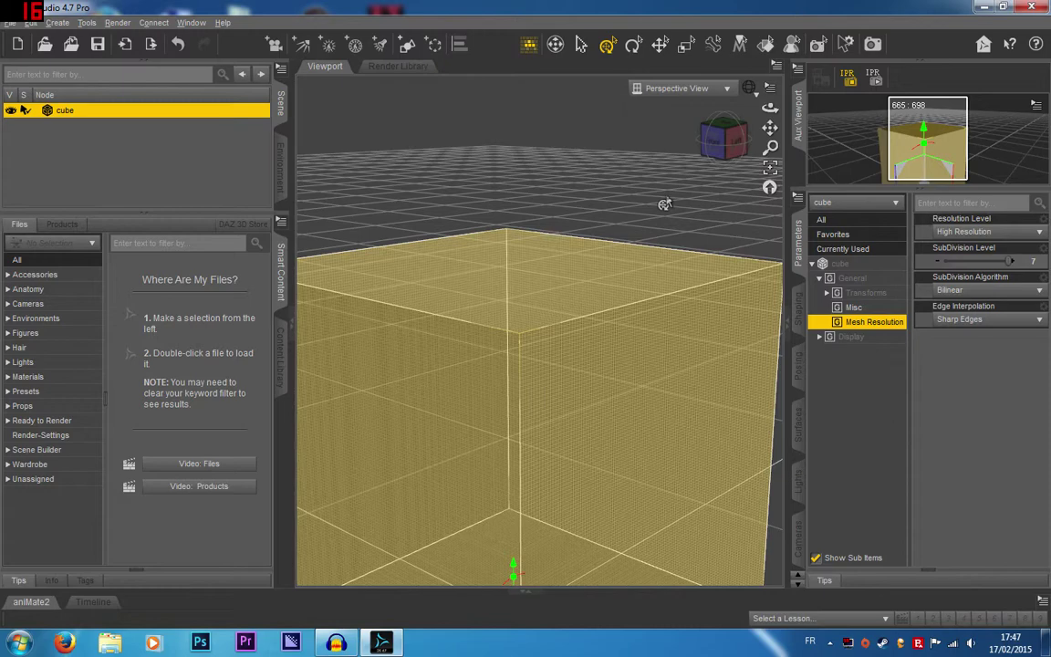
left_click_drag(709, 160, 698, 196)
scroll(475, 391, "down", 3)
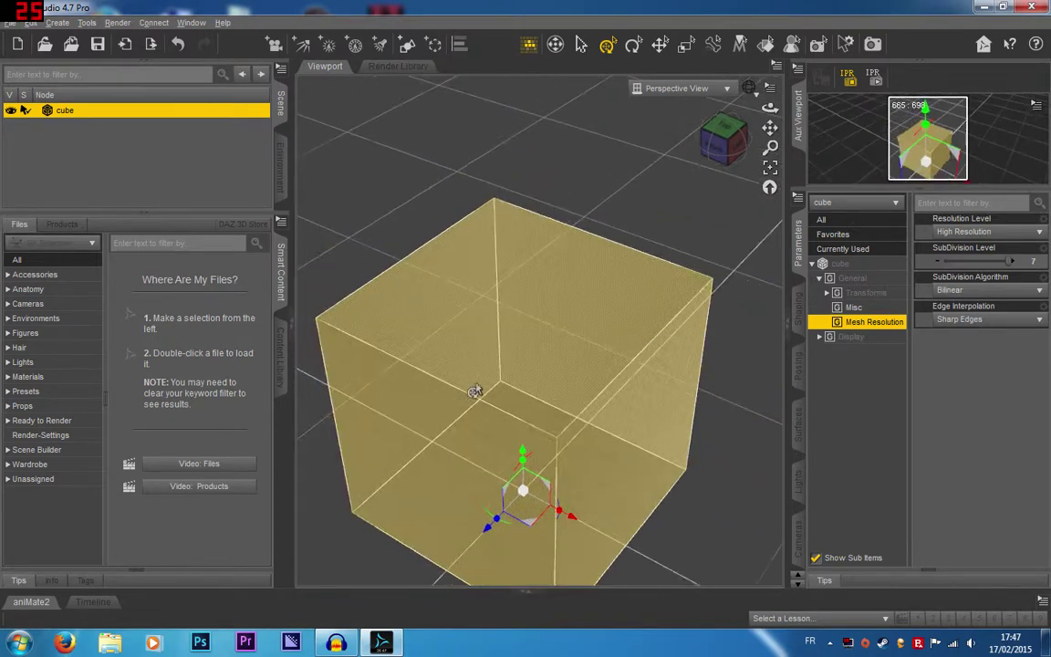
scroll(474, 392, "down", 2)
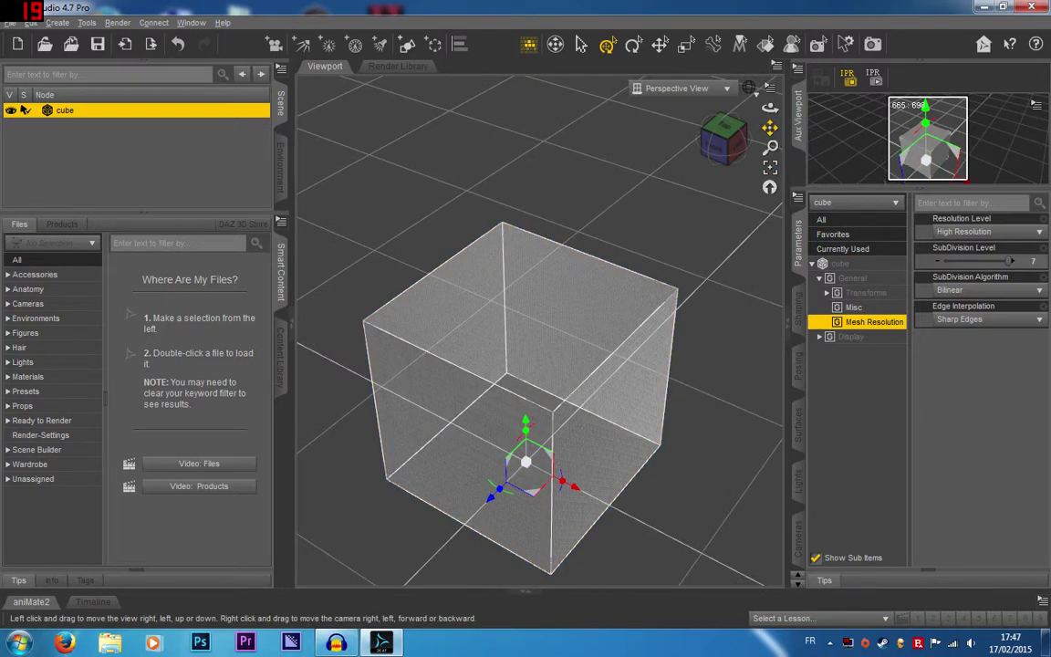
left_click_drag(770, 128, 770, 87)
left_click_drag(728, 155, 688, 176)
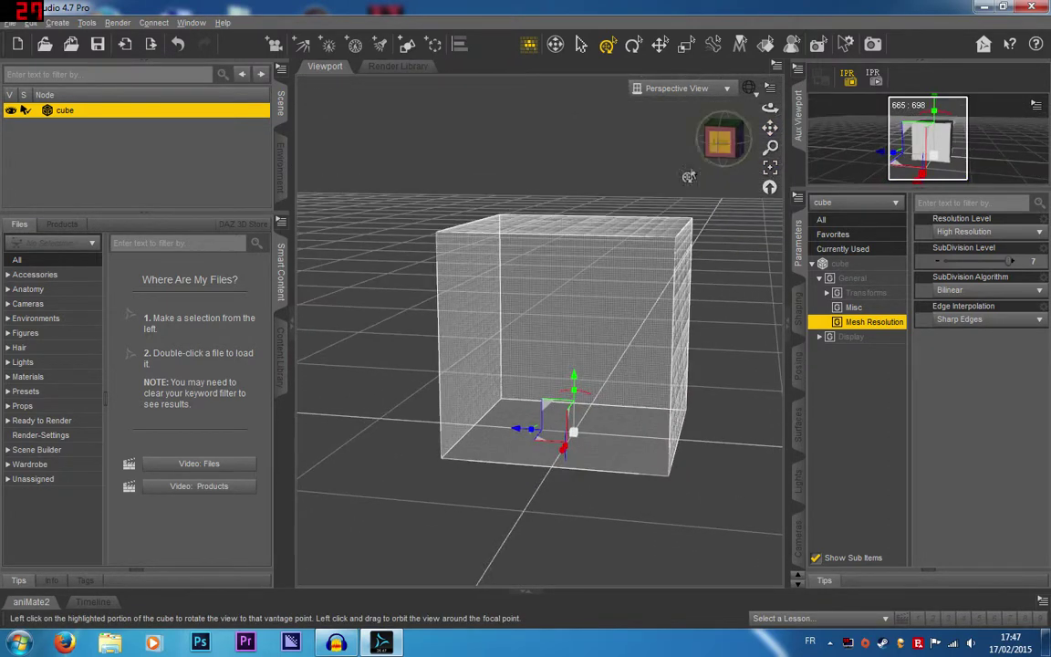
scroll(652, 299, "up", 4)
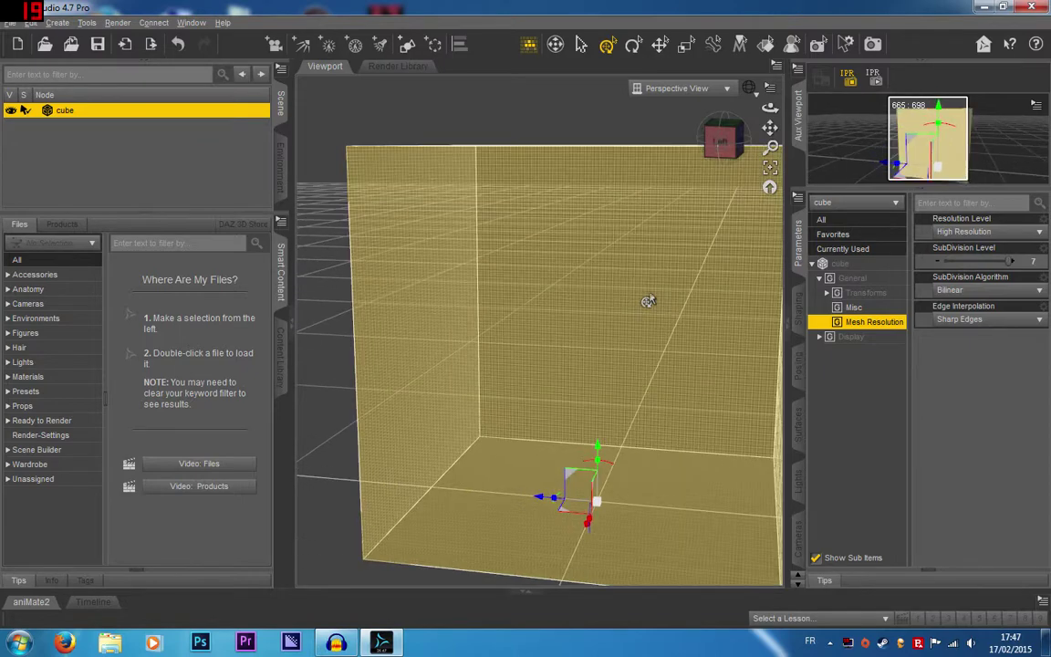
scroll(648, 301, "down", 3)
left_click_drag(736, 142, 656, 153)
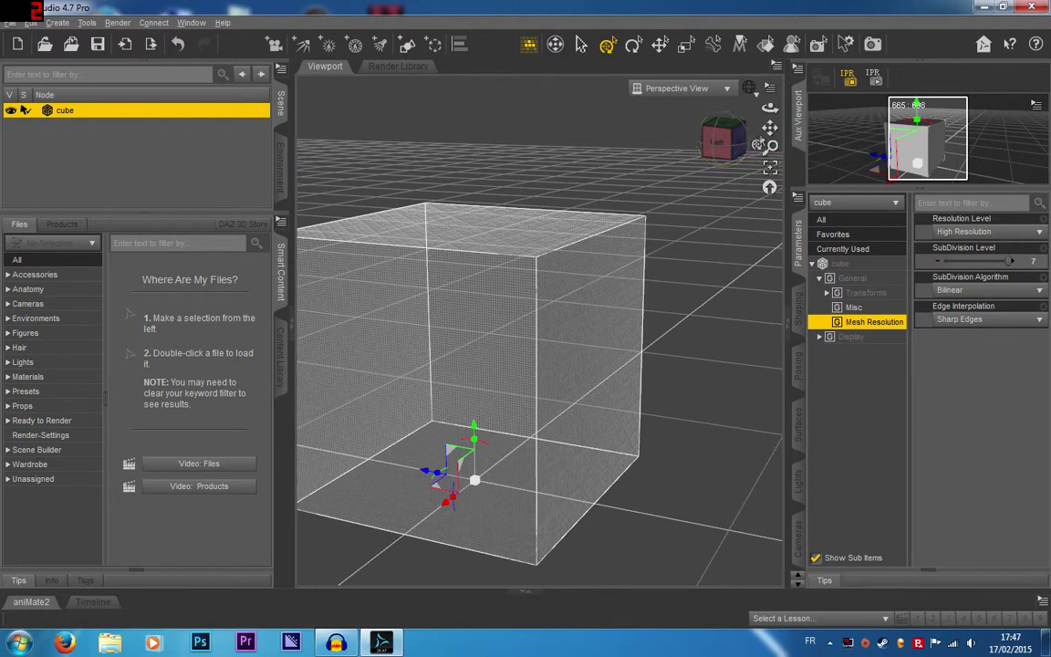
Step: Show the Figures category of the content library and select the Basic Female actor
left_click(55, 334)
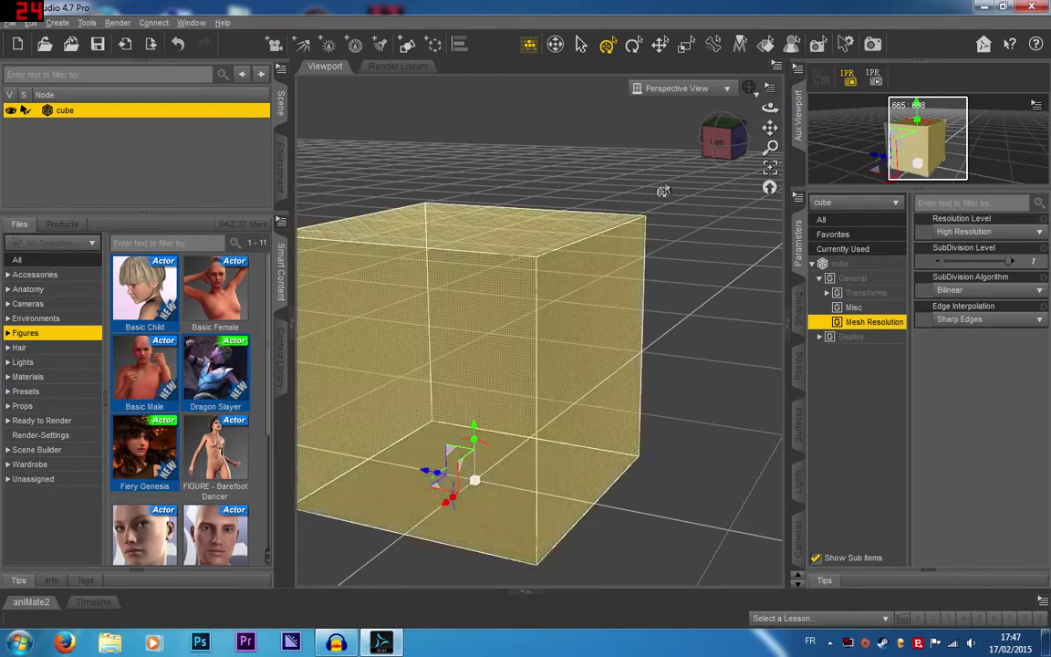
left_click_drag(770, 127, 735, 75)
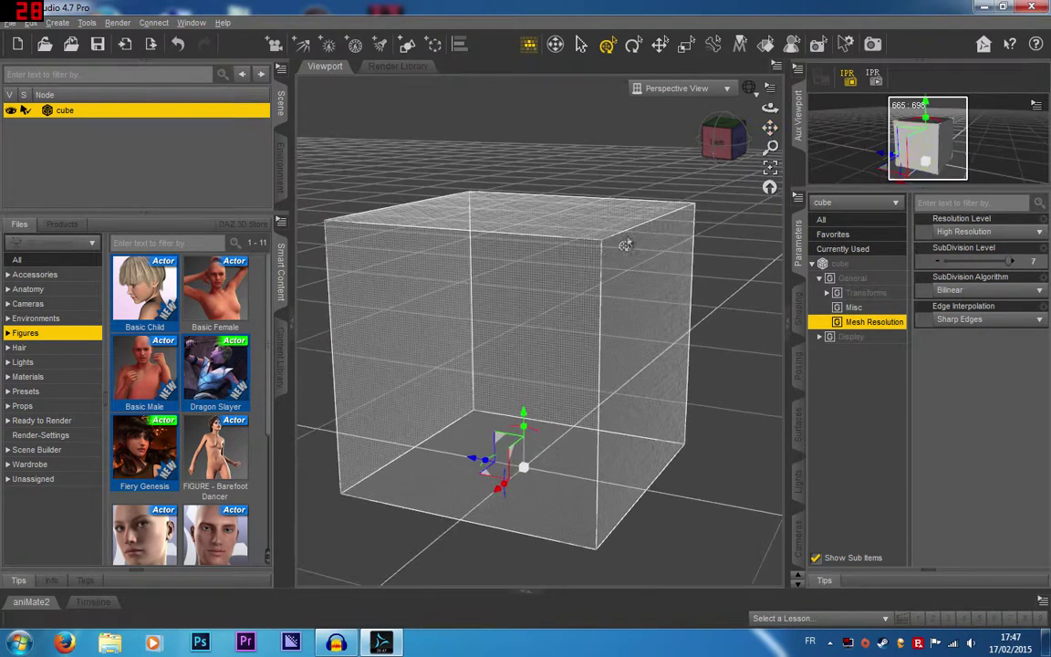
left_click(190, 317)
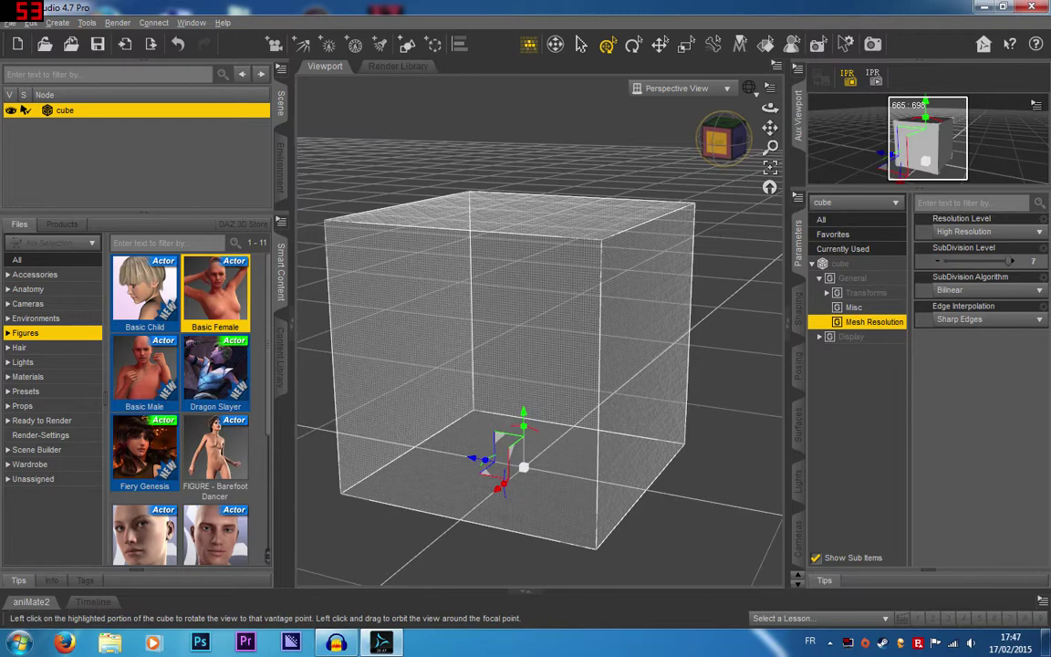
left_click_drag(717, 141, 687, 148)
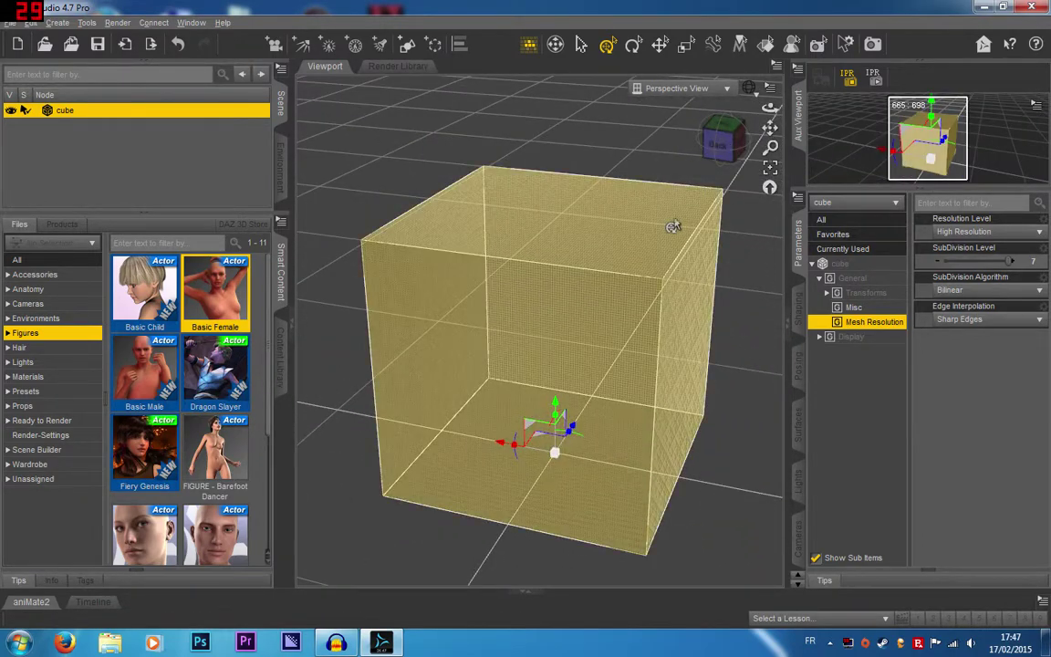
scroll(571, 338, "down", 4)
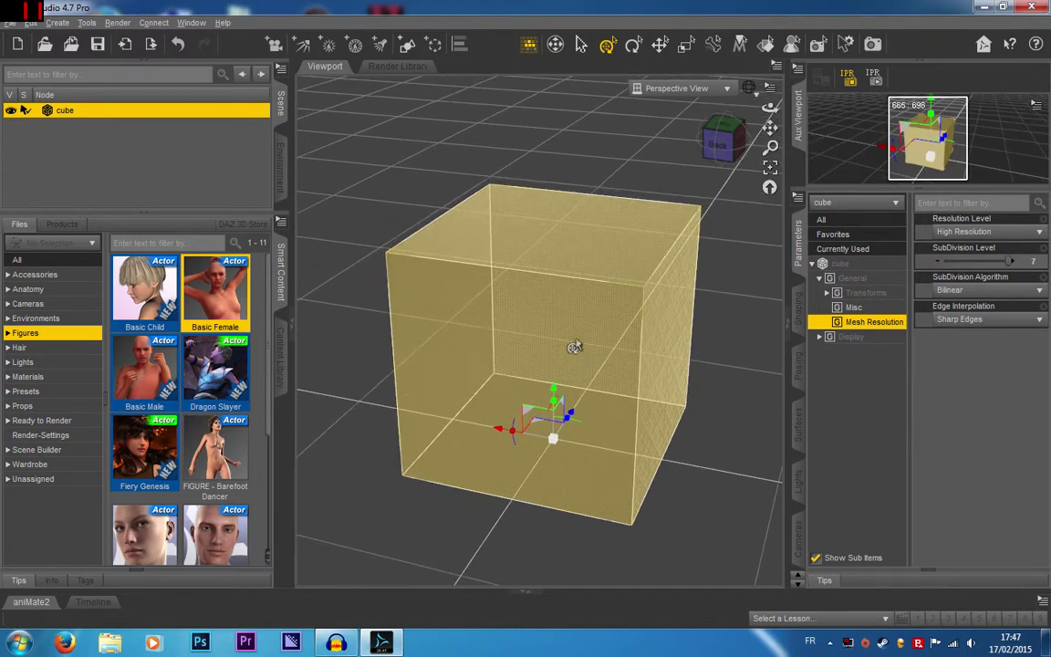